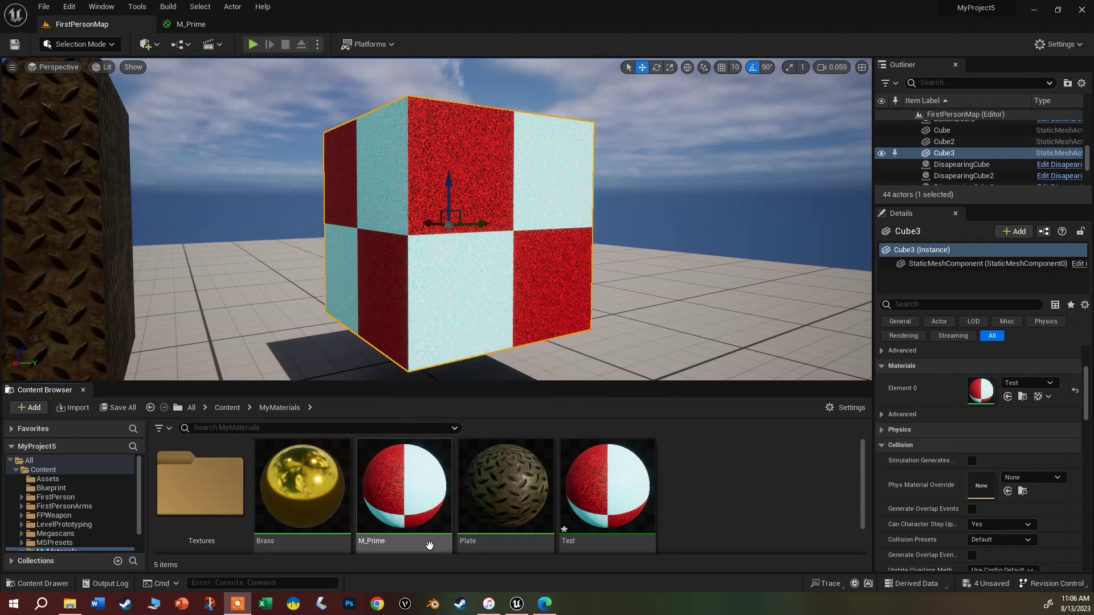
Step: Switch to the material graph of M_Prime
{"action": "left_click", "coordinate": [212, 25]}
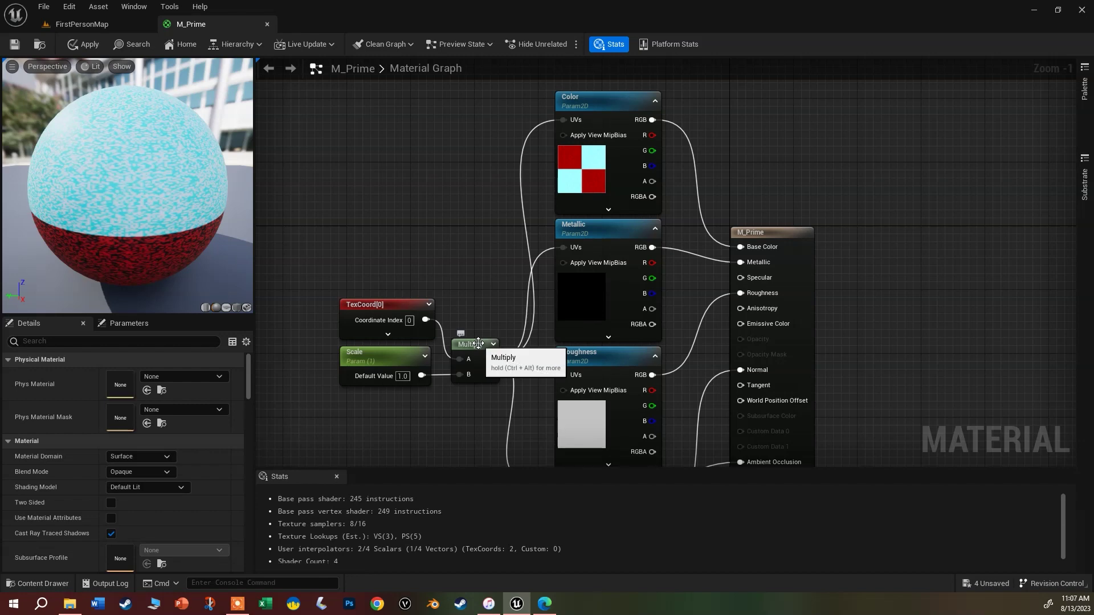
{"action": "left_click", "coordinate": [327, 162]}
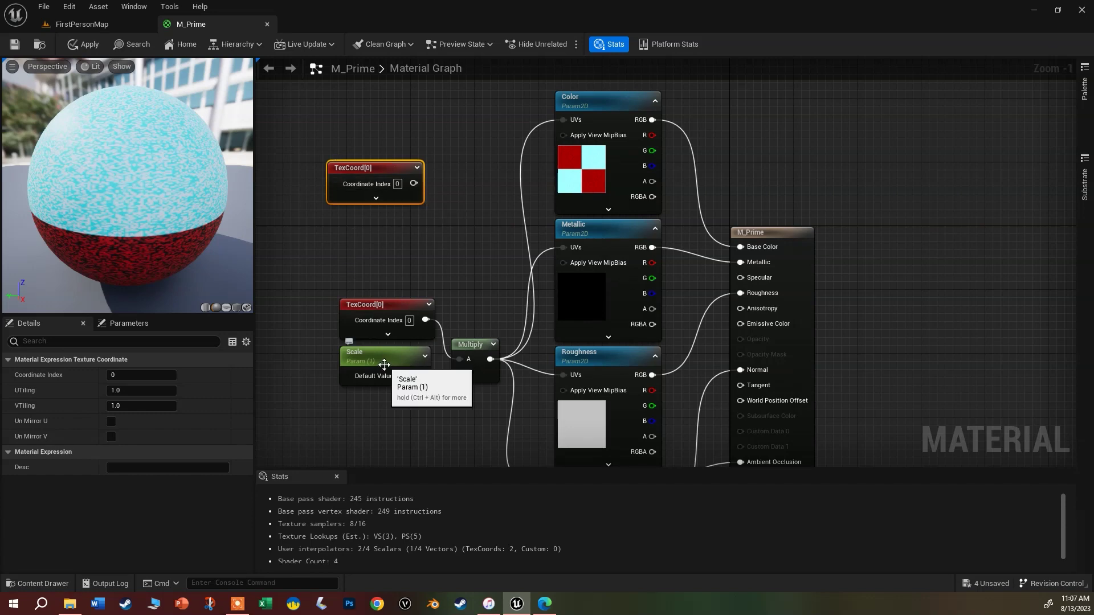
{"action": "left_click", "coordinate": [386, 219]}
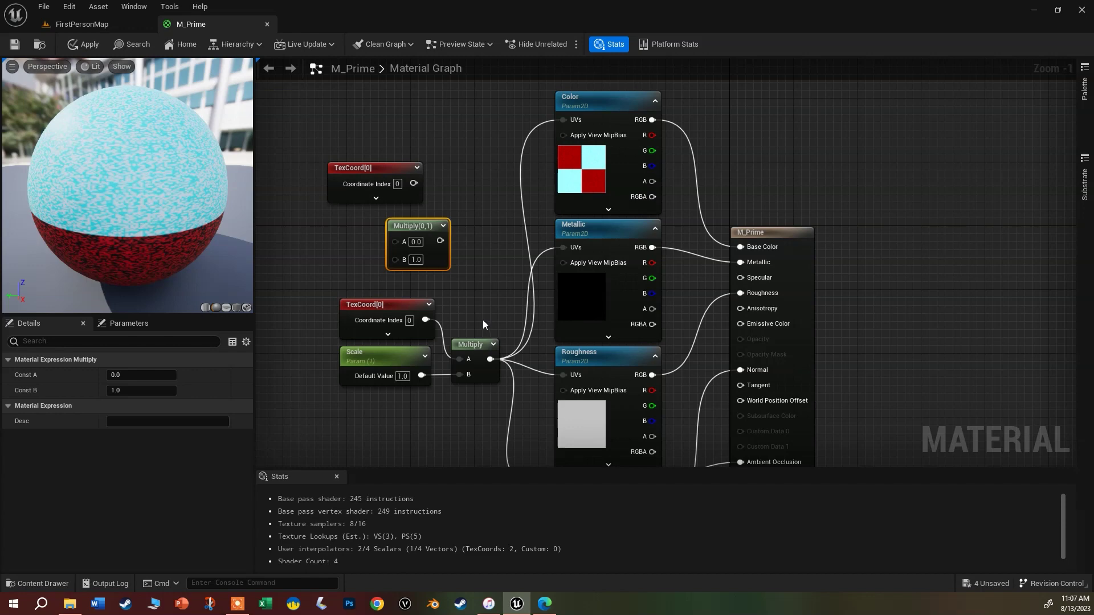
{"action": "key", "text": "Delete"}
{"action": "left_click", "coordinate": [392, 176]}
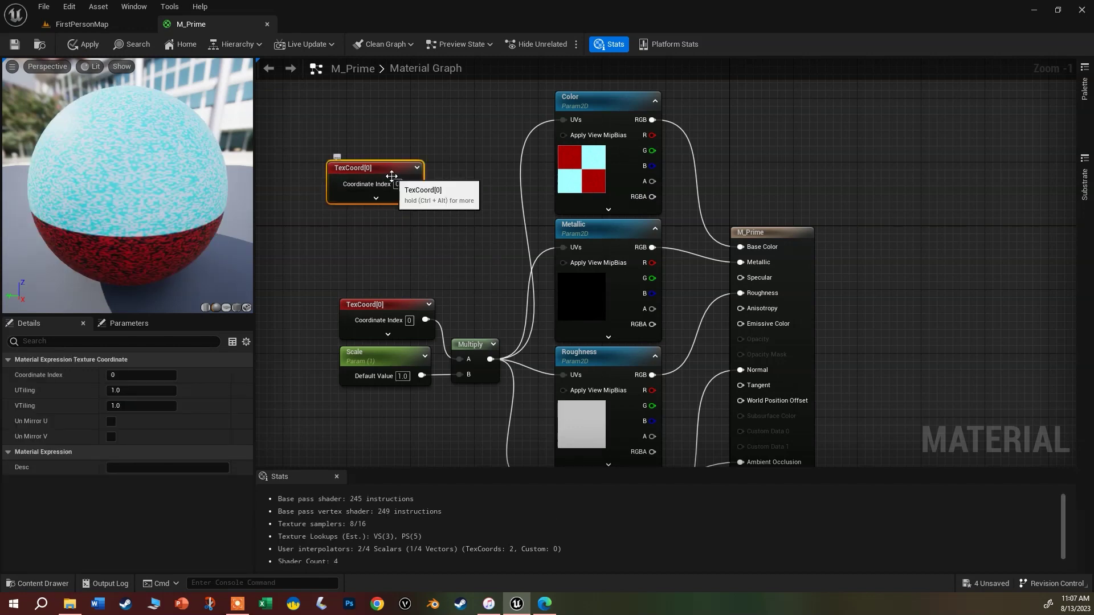
{"action": "key", "text": "Delete"}
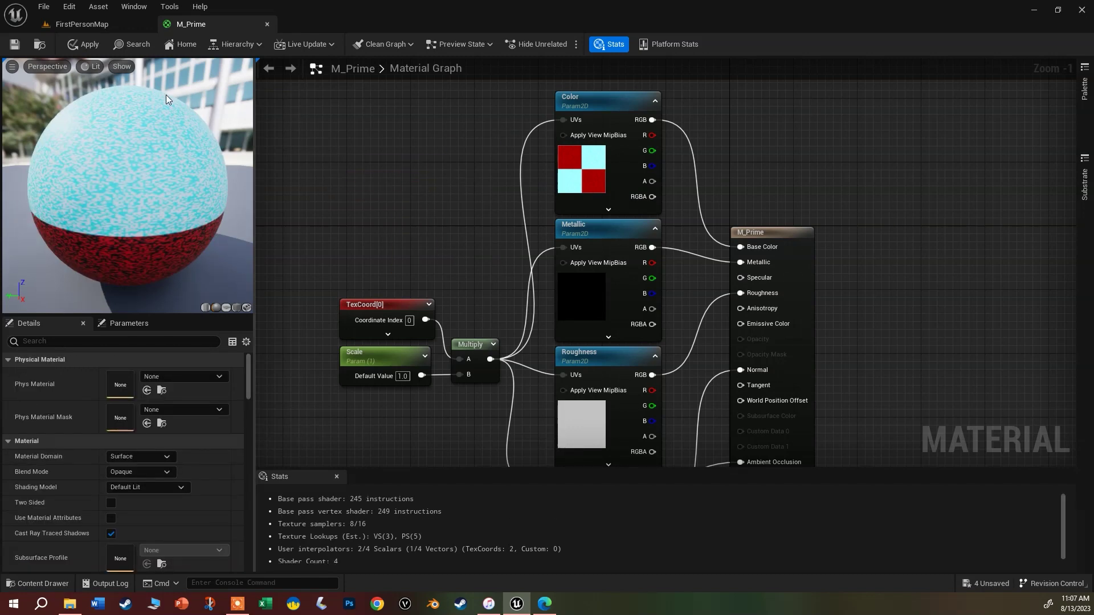
{"action": "left_click", "coordinate": [371, 145]}
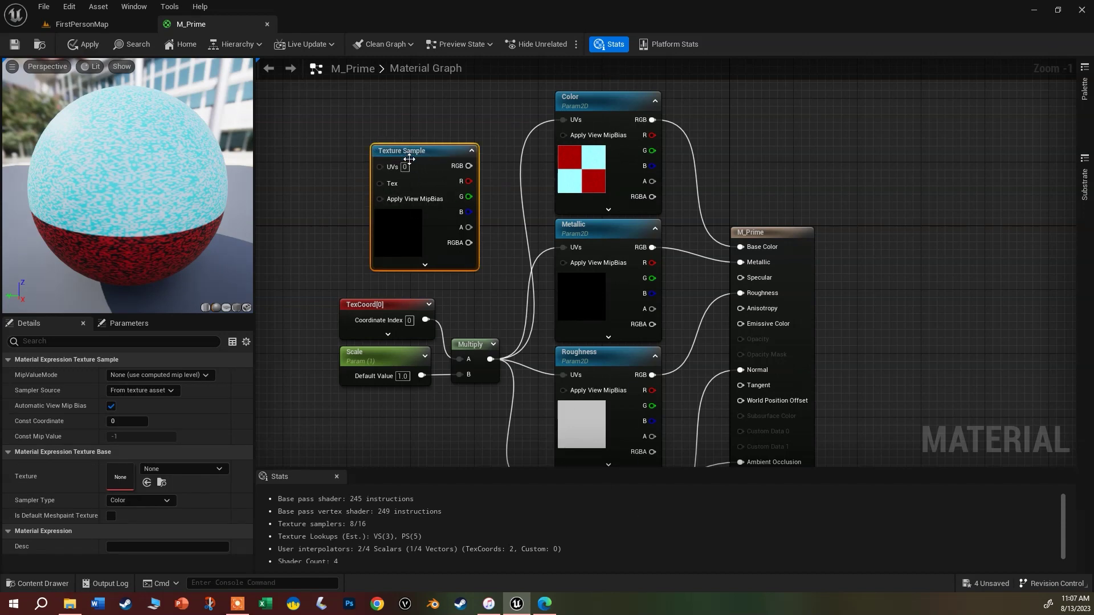
{"action": "key", "text": "Delete"}
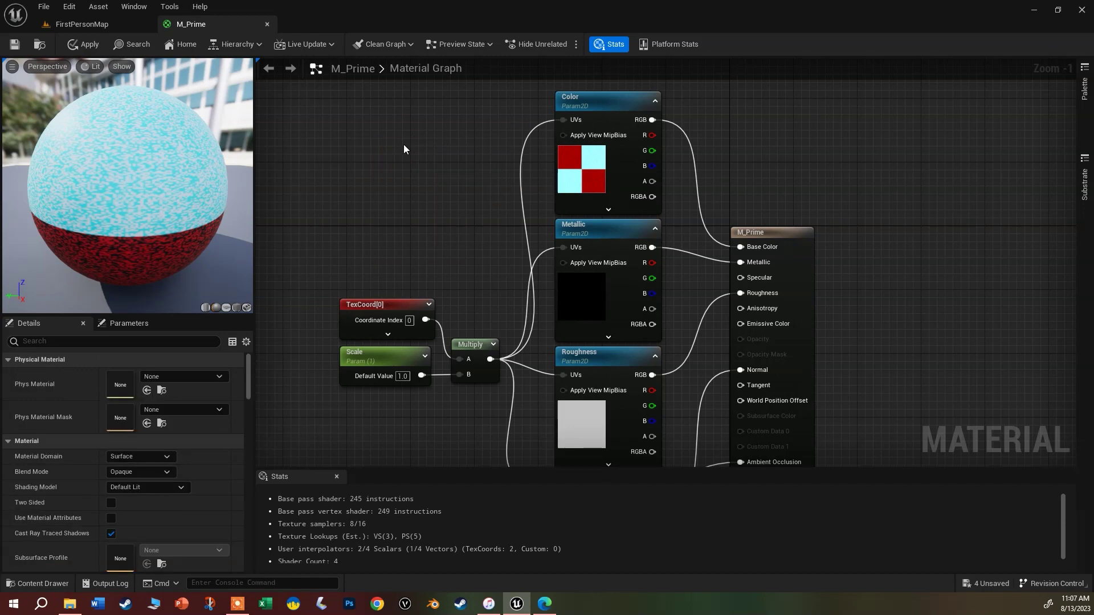
{"action": "right_click", "coordinate": [373, 131]}
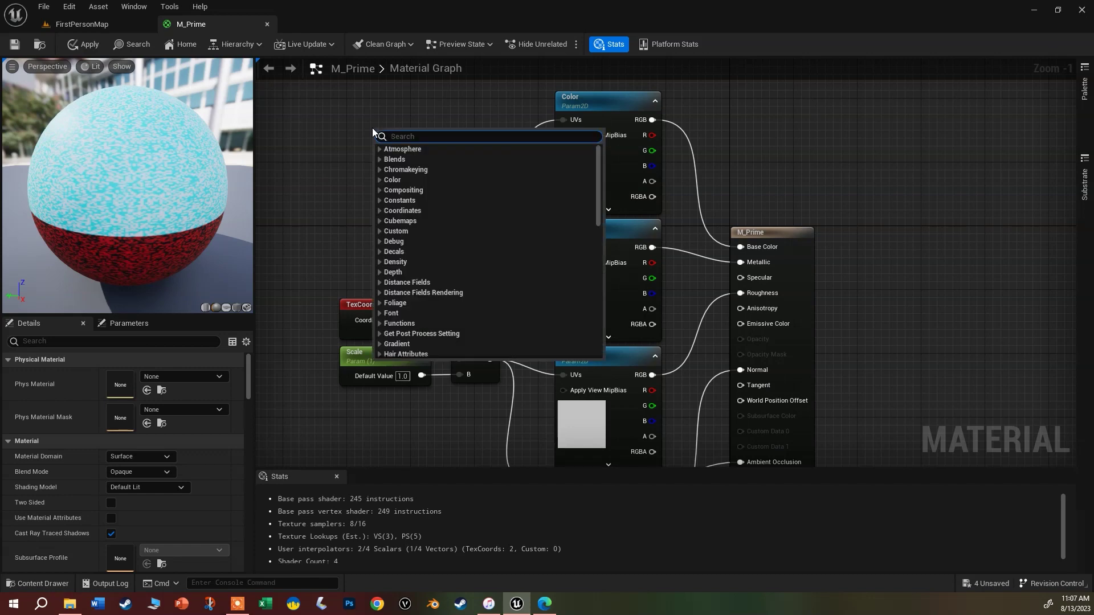
{"action": "left_click", "coordinate": [338, 141]}
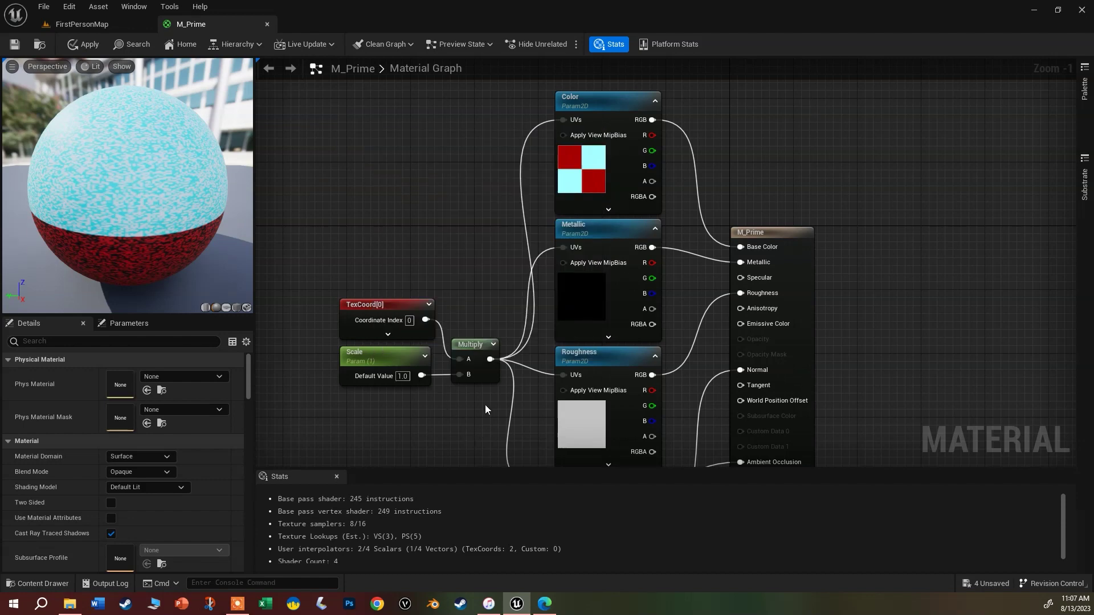
Step: Move the TexCoord, Scale and Multiply nodes away from the texture samples and widen the gaps between them
{"action": "right_click_drag", "start_coordinate": [484, 404], "coordinate": [584, 320]}
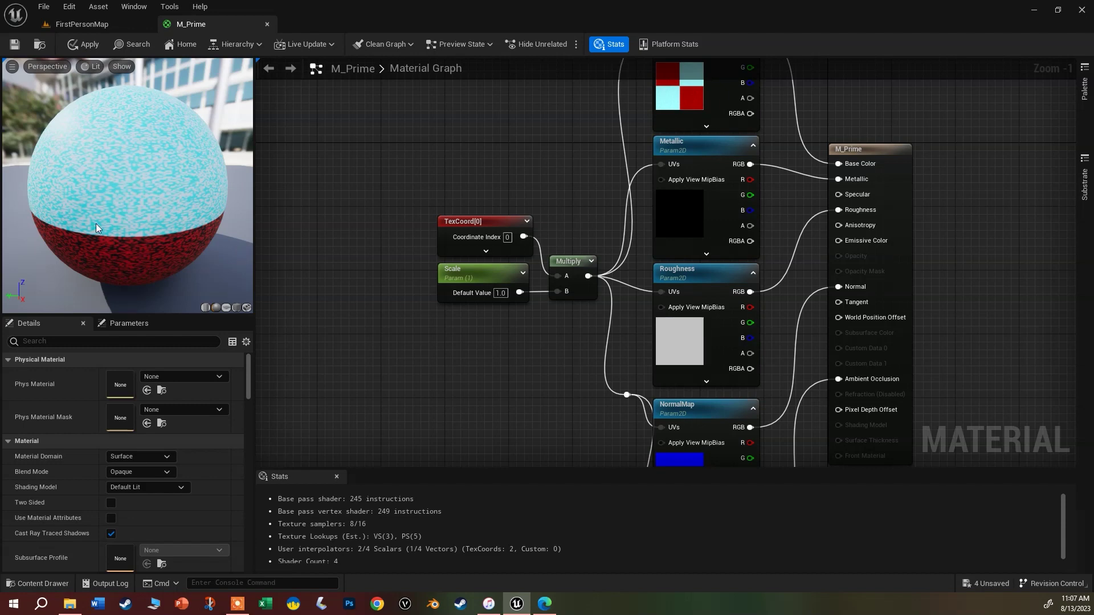
{"action": "left_click_drag", "start_coordinate": [389, 183], "coordinate": [611, 344]}
{"action": "left_click_drag", "start_coordinate": [579, 262], "coordinate": [411, 262]}
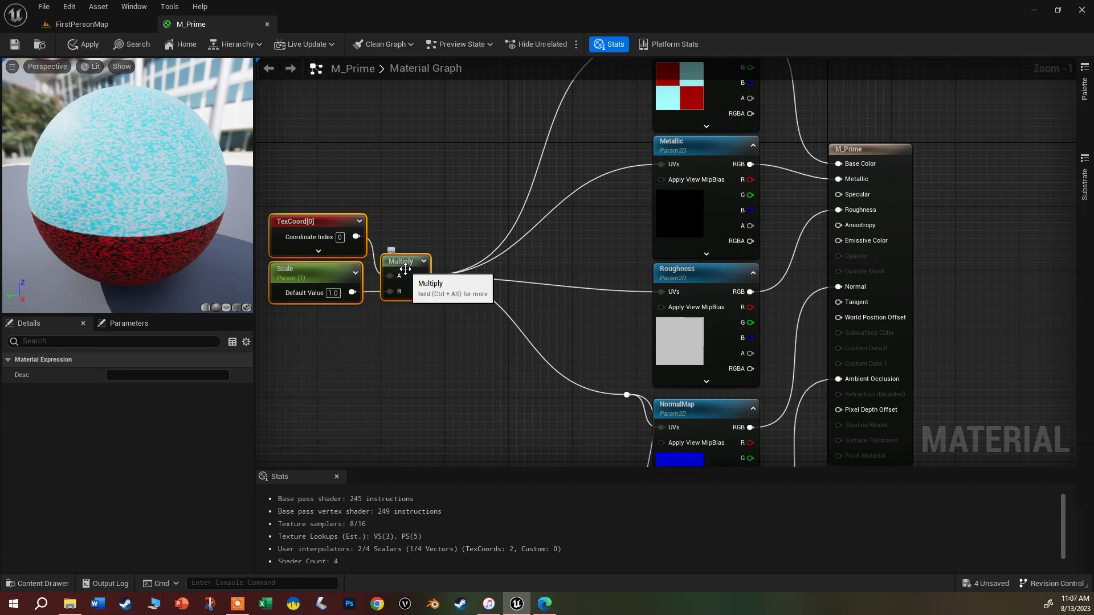
{"action": "left_click_drag", "start_coordinate": [406, 269], "coordinate": [533, 253]}
{"action": "left_click", "coordinate": [441, 220]}
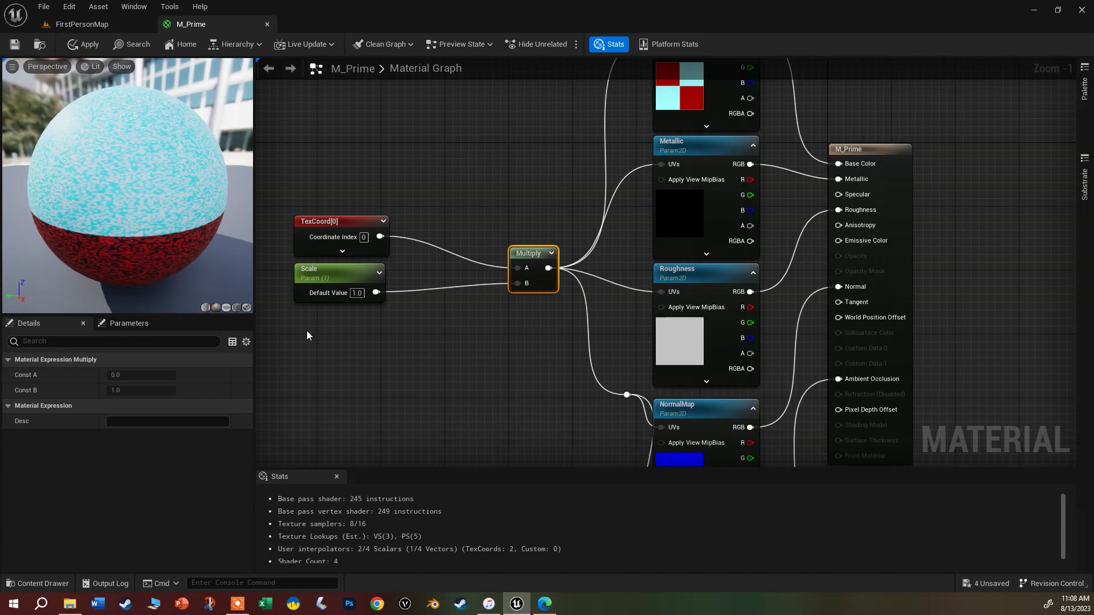
{"action": "left_click_drag", "start_coordinate": [375, 276], "coordinate": [376, 285]}
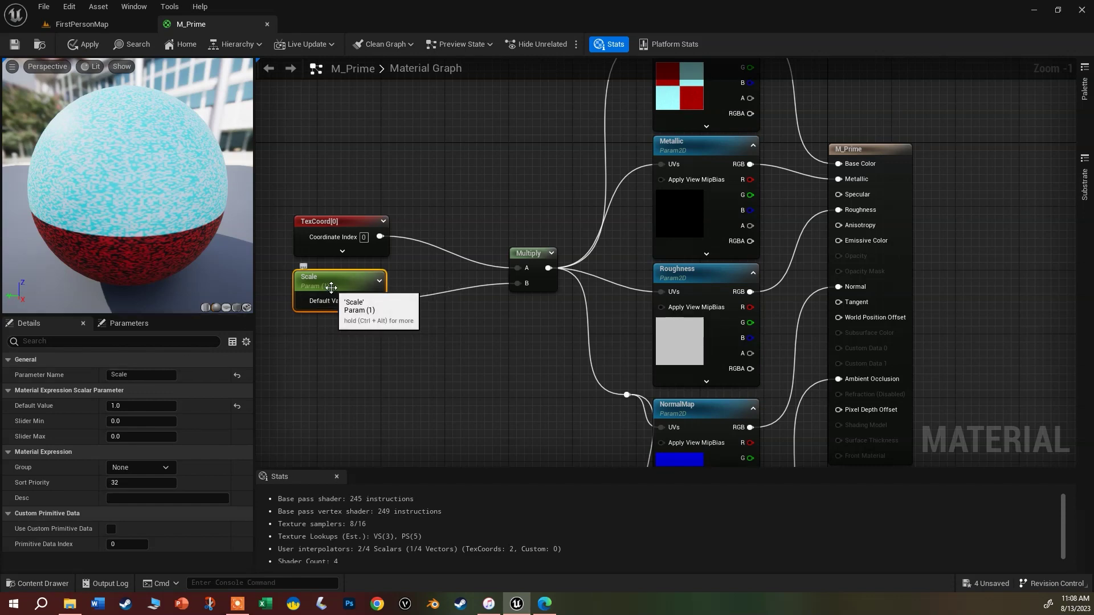
Step: Rename the Scale parameter as Texture Scale
{"action": "left_click", "coordinate": [121, 376]}
{"action": "key", "text": "Left"}
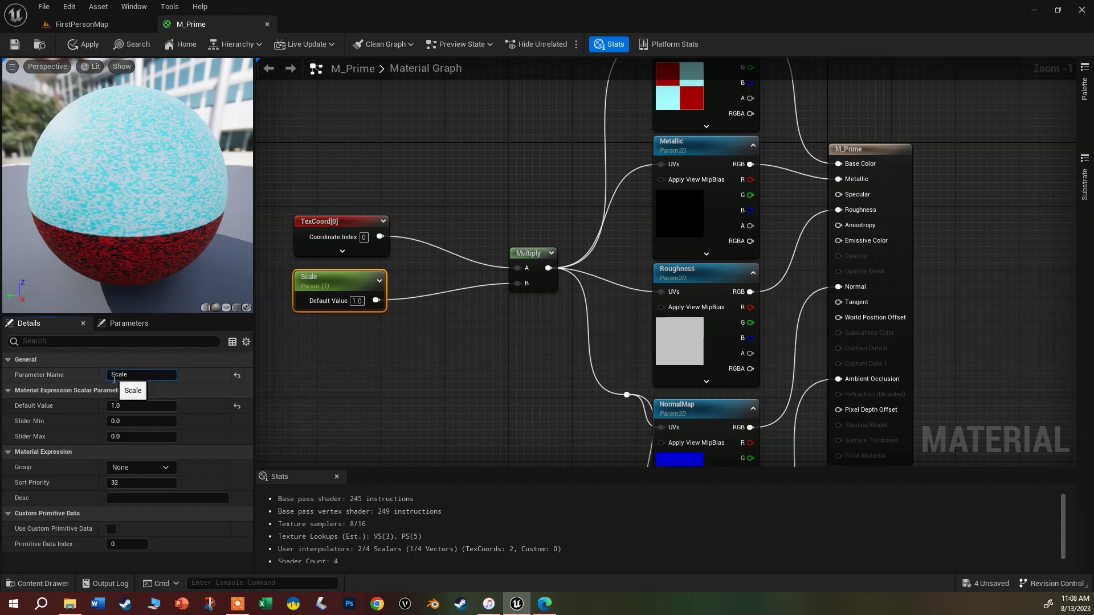
{"action": "type", "text": "Texture"}
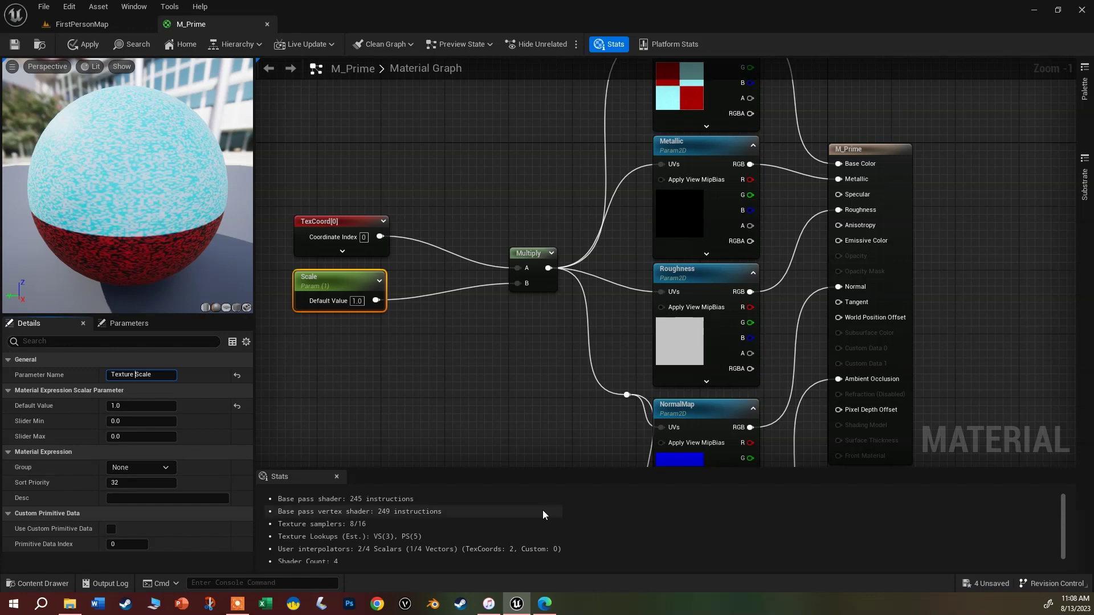
{"action": "left_click", "coordinate": [456, 404]}
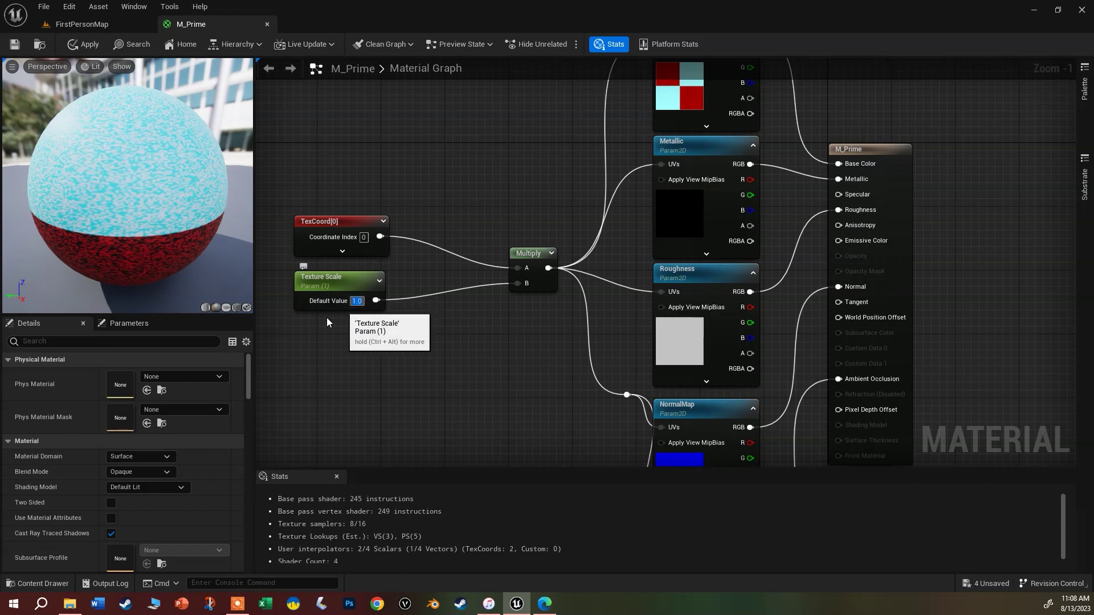
{"action": "left_click", "coordinate": [334, 278]}
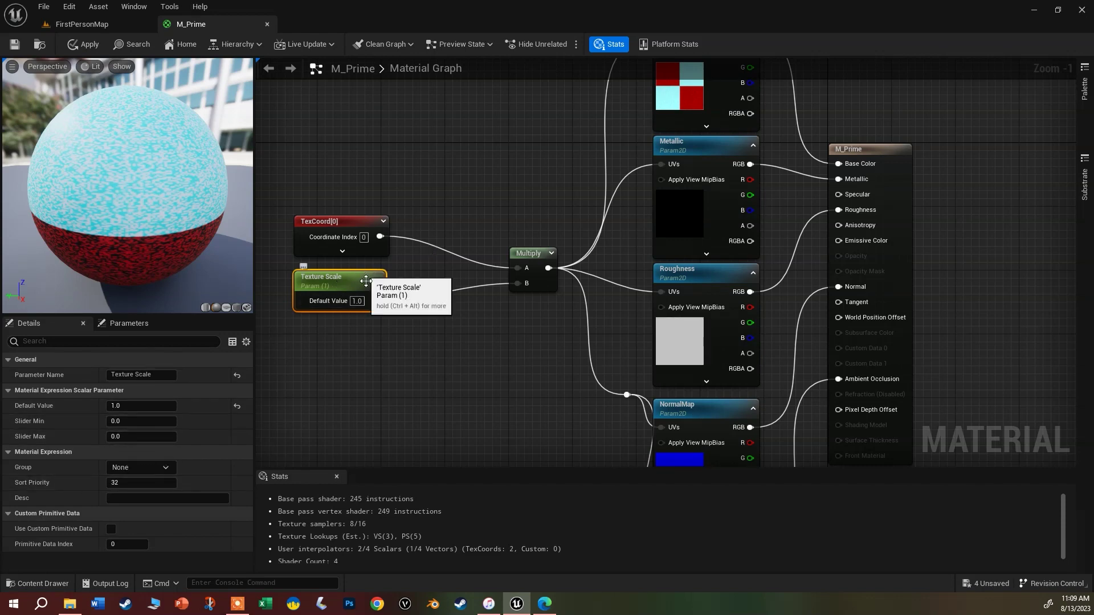
{"action": "left_click", "coordinate": [442, 364]}
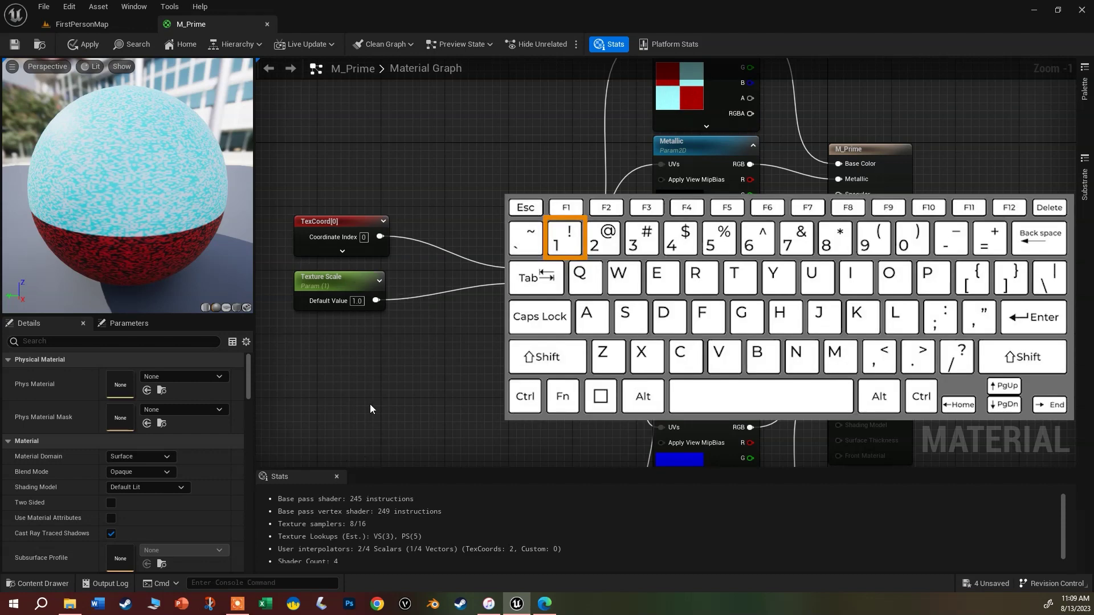
Step: Add a constant node below Texture Scale and convert it to a parameter, keeping the default name
{"action": "left_click", "coordinate": [373, 376]}
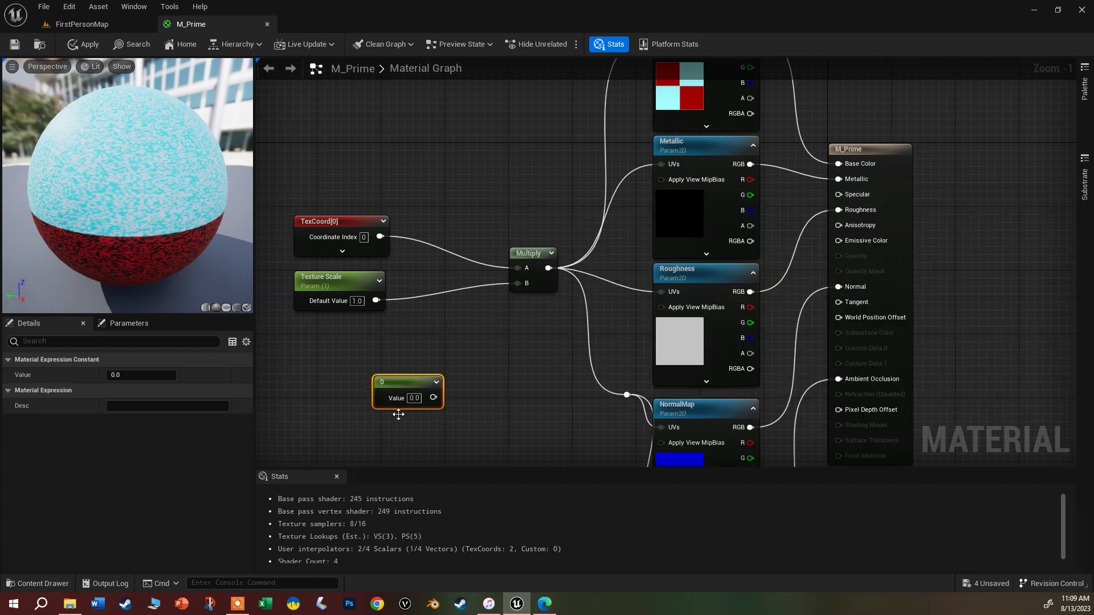
{"action": "key", "text": "ctrl+z"}
{"action": "left_click", "coordinate": [372, 376]}
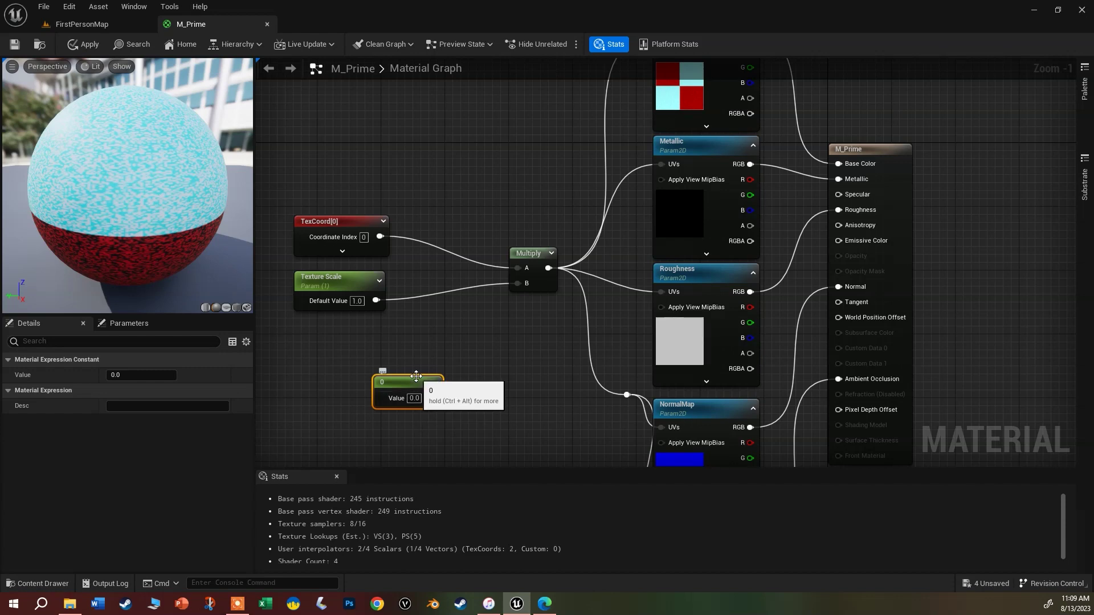
{"action": "left_click_drag", "start_coordinate": [416, 379], "coordinate": [360, 345]}
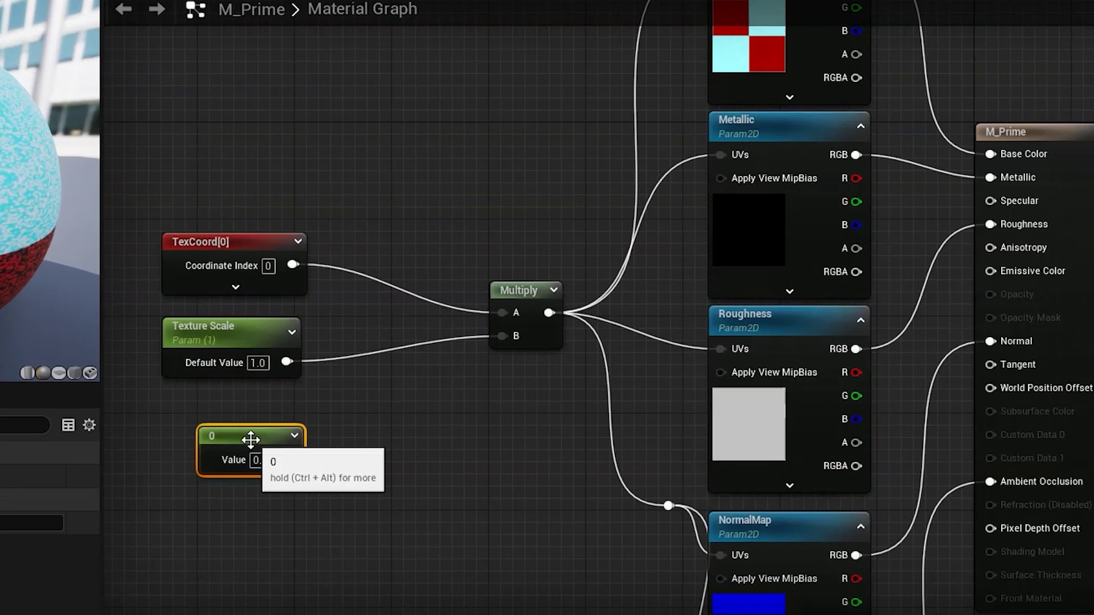
{"action": "right_click", "coordinate": [251, 439]}
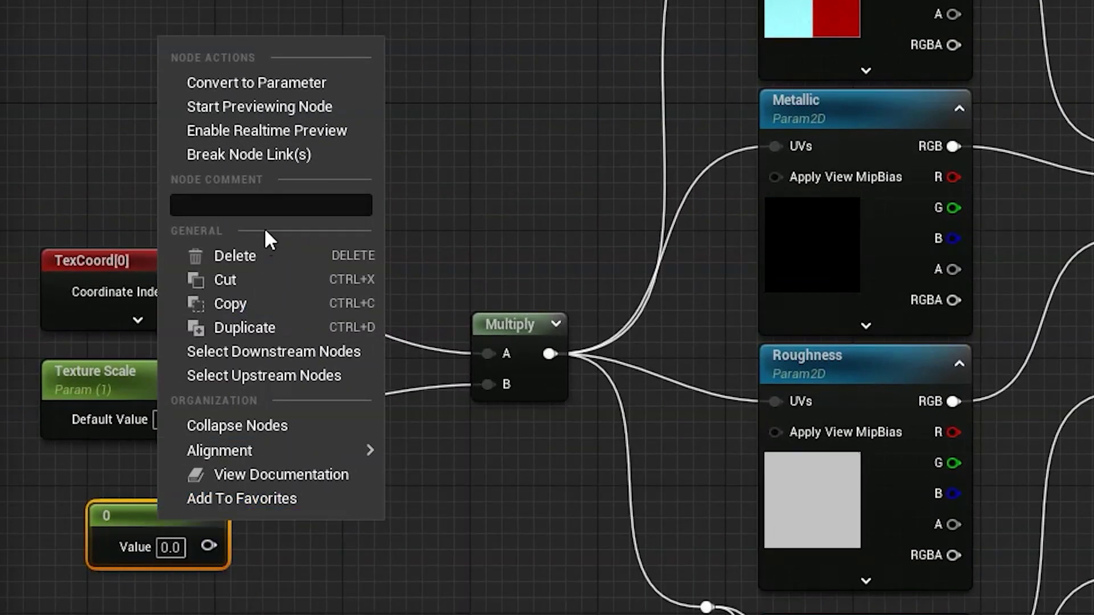
{"action": "left_click", "coordinate": [319, 81]}
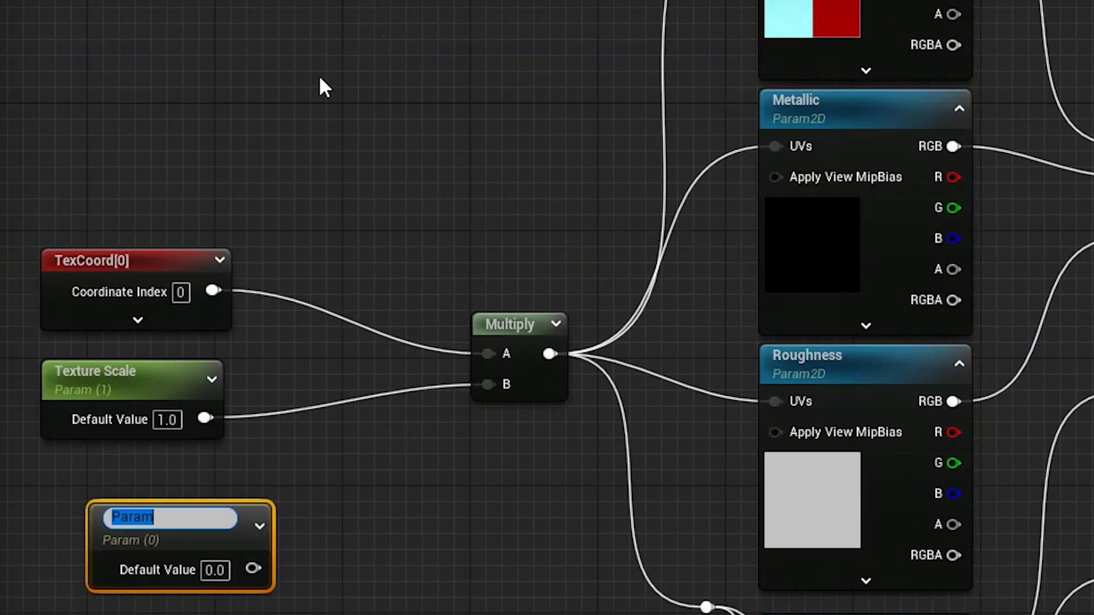
{"action": "key", "text": "Return"}
Step: Add a second scalar parameter and place it directly beneath the converted one
{"action": "left_click", "coordinate": [411, 613]}
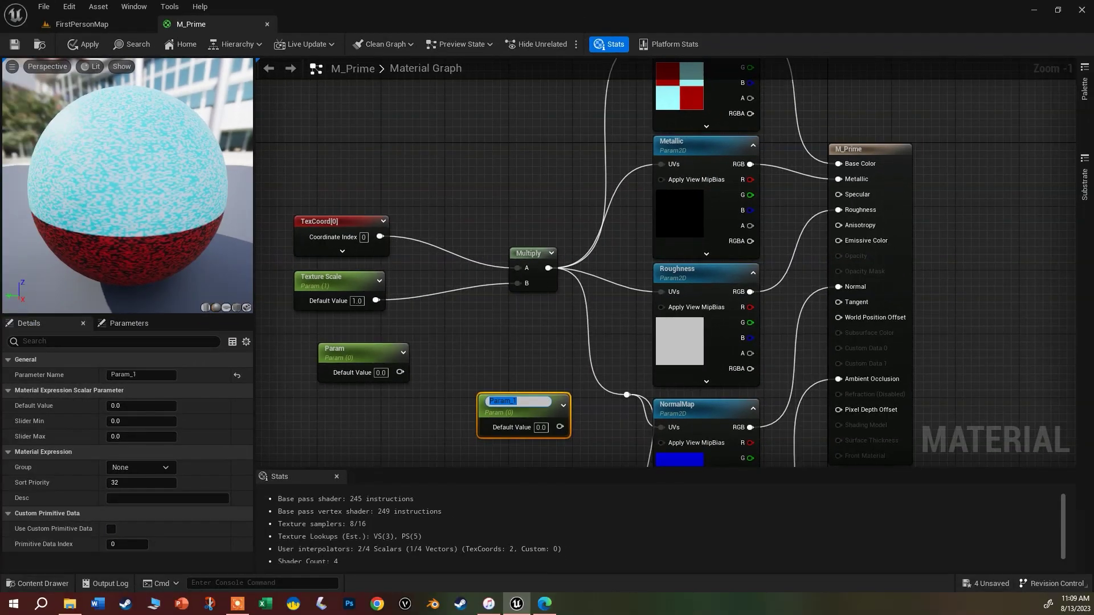
{"action": "left_click_drag", "start_coordinate": [547, 401], "coordinate": [387, 395]}
{"action": "left_click", "coordinate": [464, 357]}
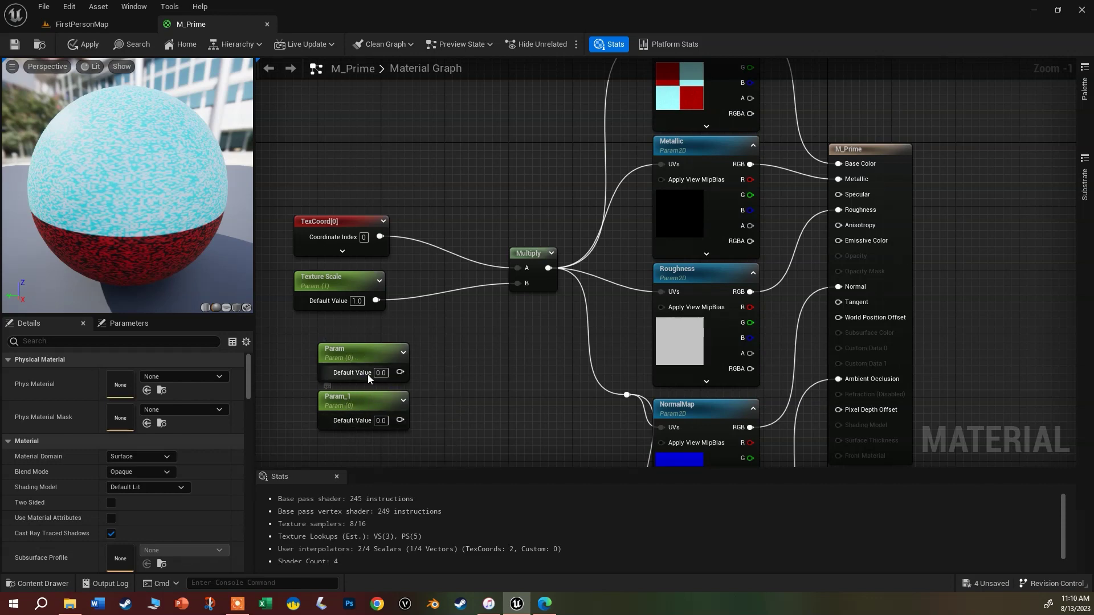
Step: Rename the upper new scalar parameter as X Offset
{"action": "left_click", "coordinate": [366, 352]}
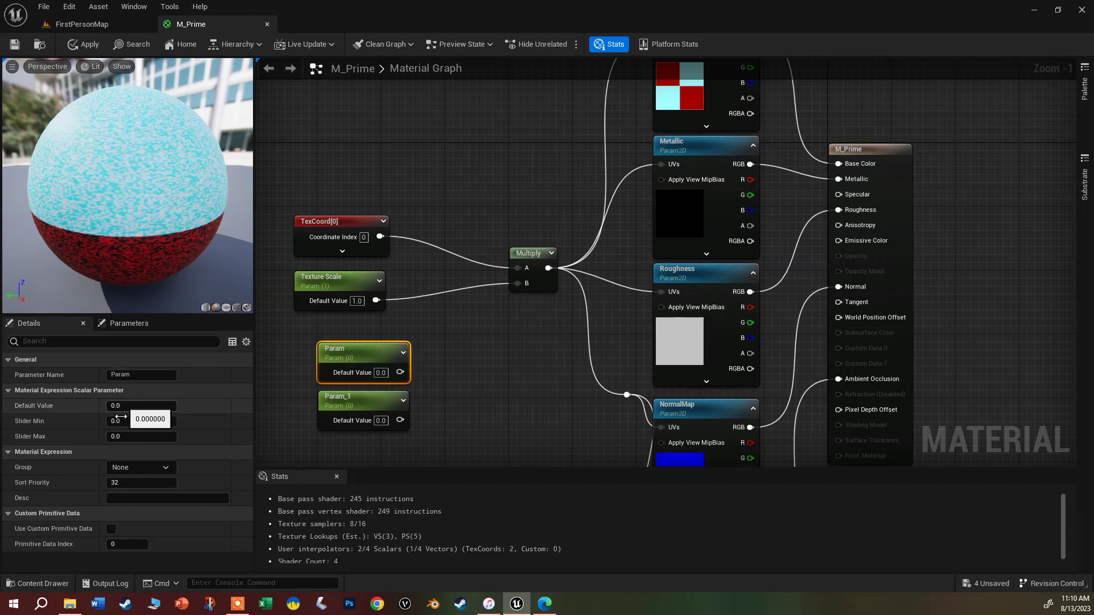
{"action": "left_click", "coordinate": [161, 375]}
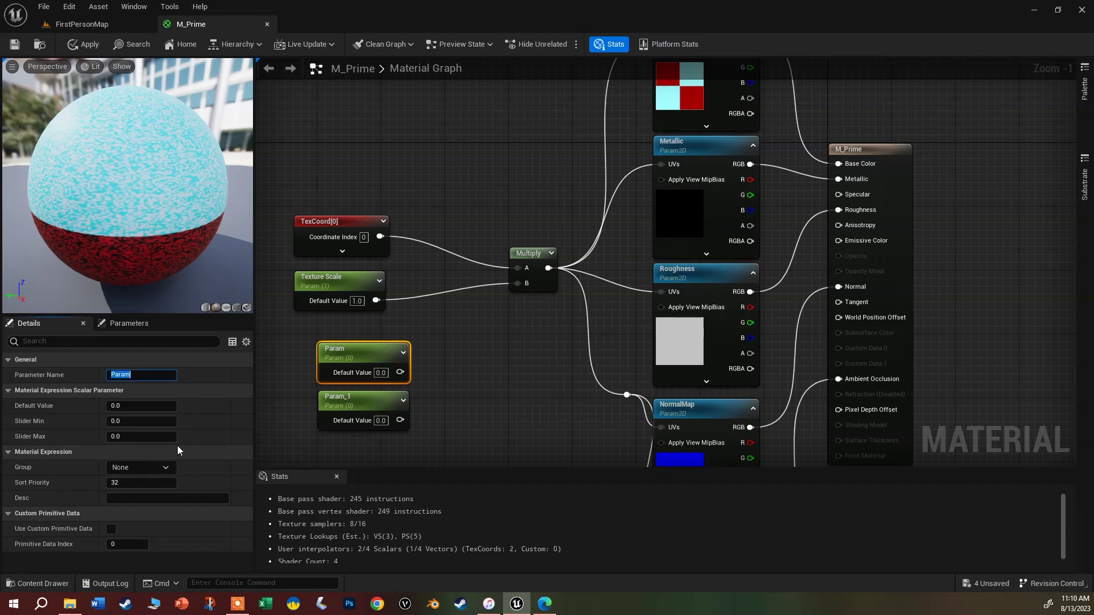
{"action": "type", "text": "X Offset"}
{"action": "key", "text": "Return"}
Step: Rename the lower new parameter as Y Offset and line up both offset nodes beneath Texture Scale
{"action": "left_click", "coordinate": [344, 399]}
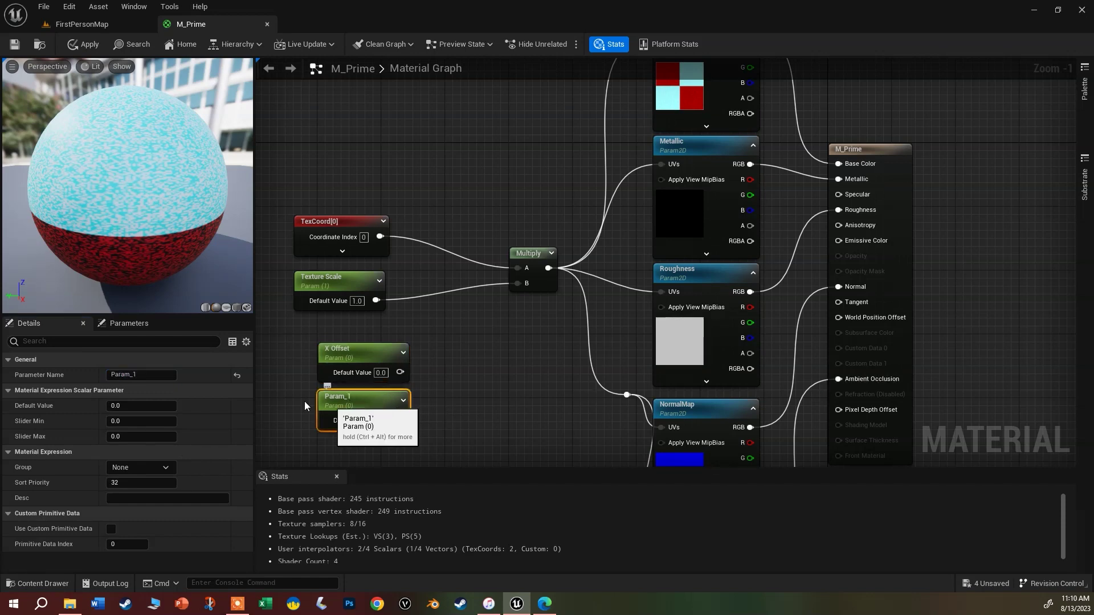
{"action": "left_click", "coordinate": [160, 376]}
{"action": "type", "text": "Y"}
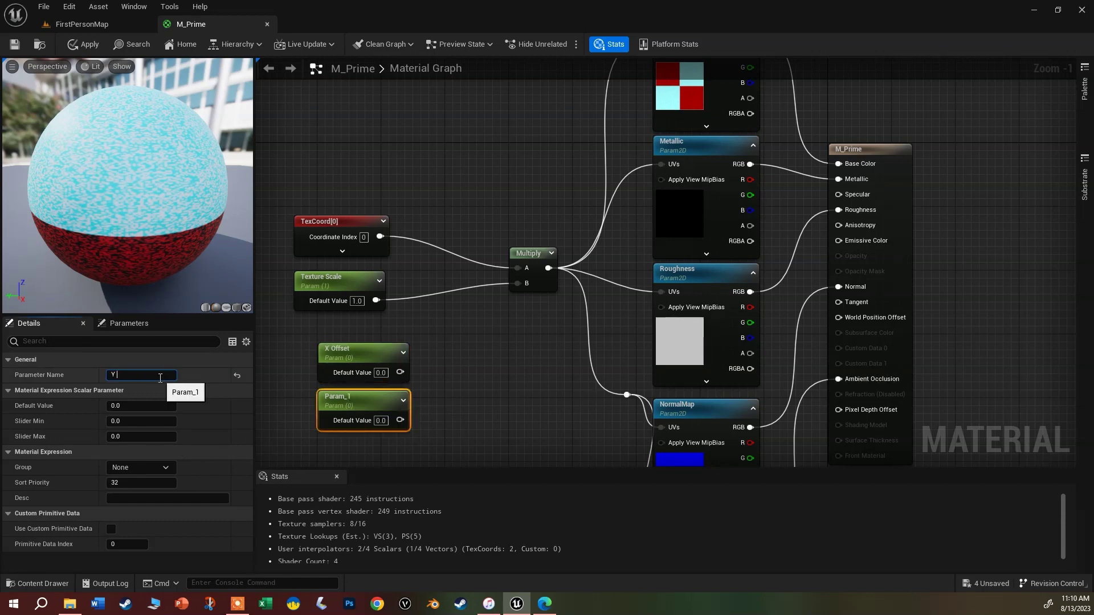
{"action": "type", "text": " Offset"}
{"action": "left_click", "coordinate": [461, 345]}
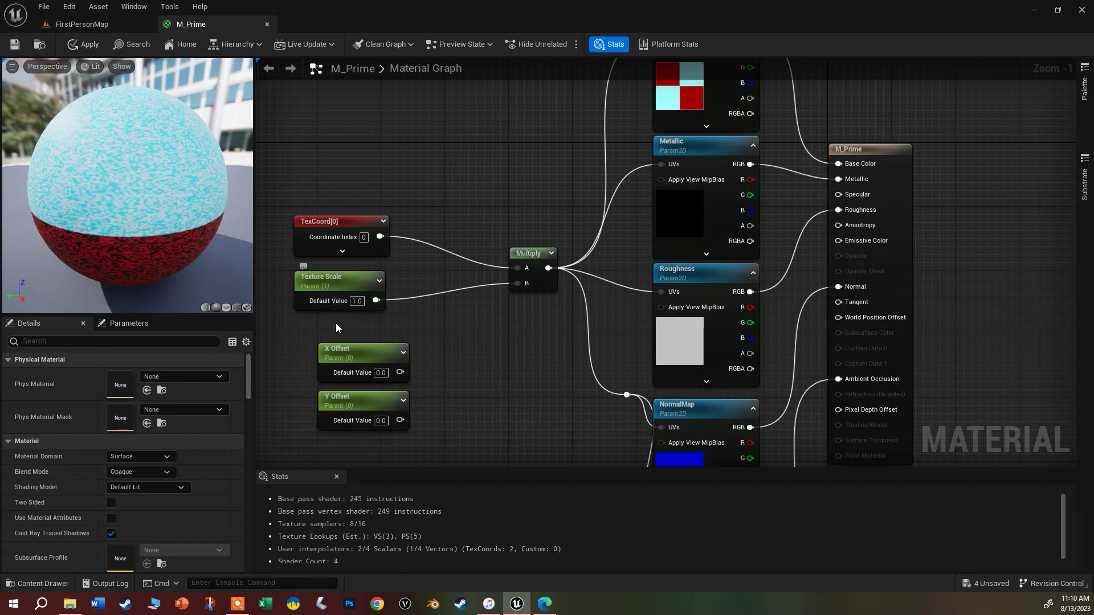
{"action": "left_click_drag", "start_coordinate": [302, 335], "coordinate": [359, 397]}
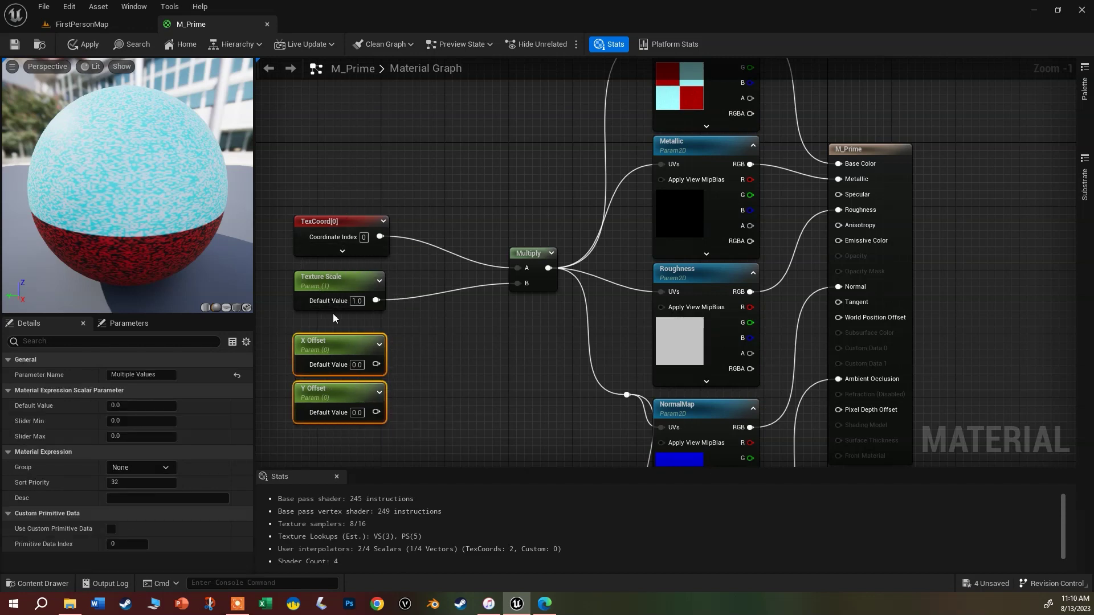
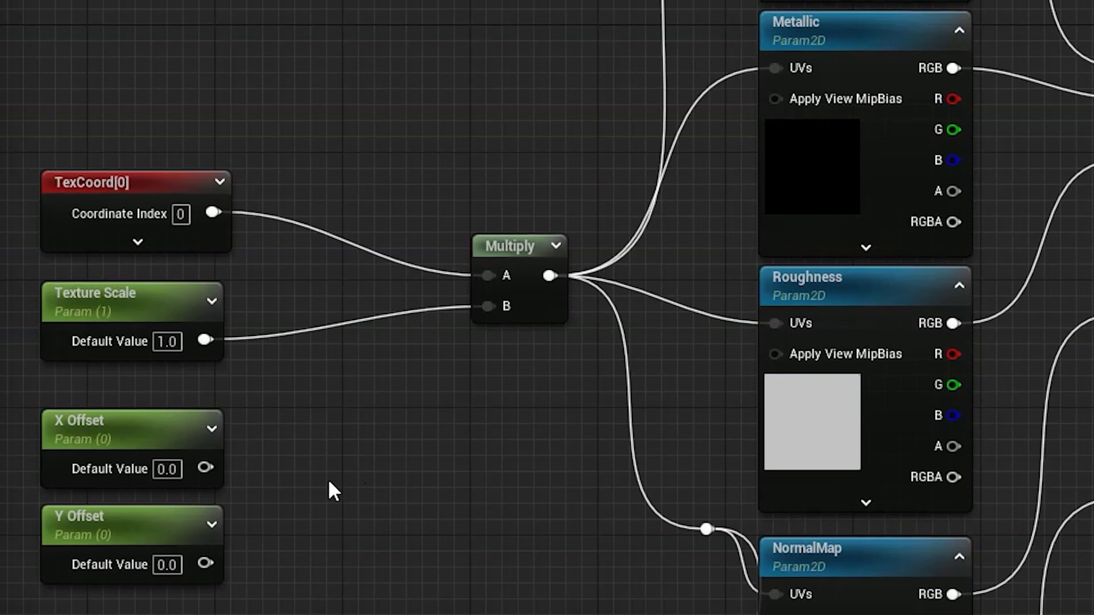
Step: Add an AppendVector node beside the offset parameters and connect X Offset to its A input and Y Offset to B
{"action": "right_click", "coordinate": [323, 485]}
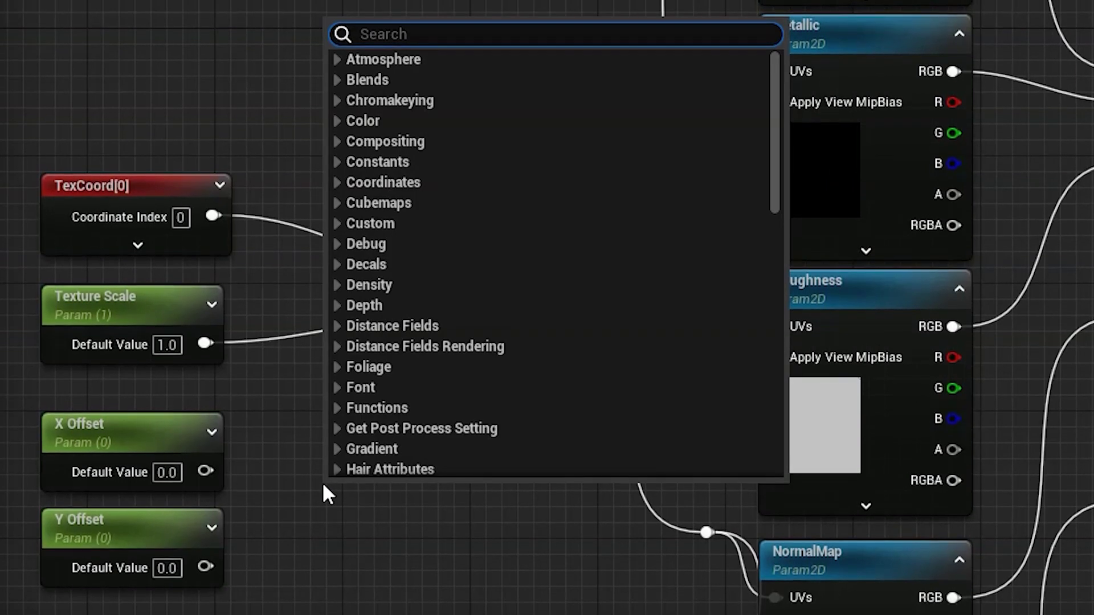
{"action": "type", "text": "ap"}
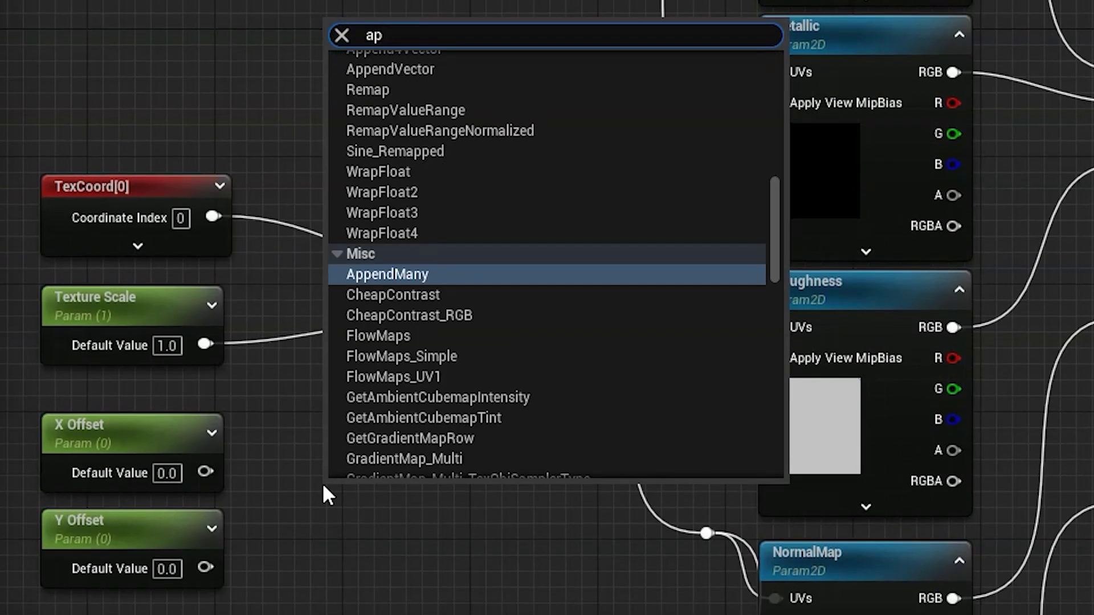
{"action": "type", "text": "pen"}
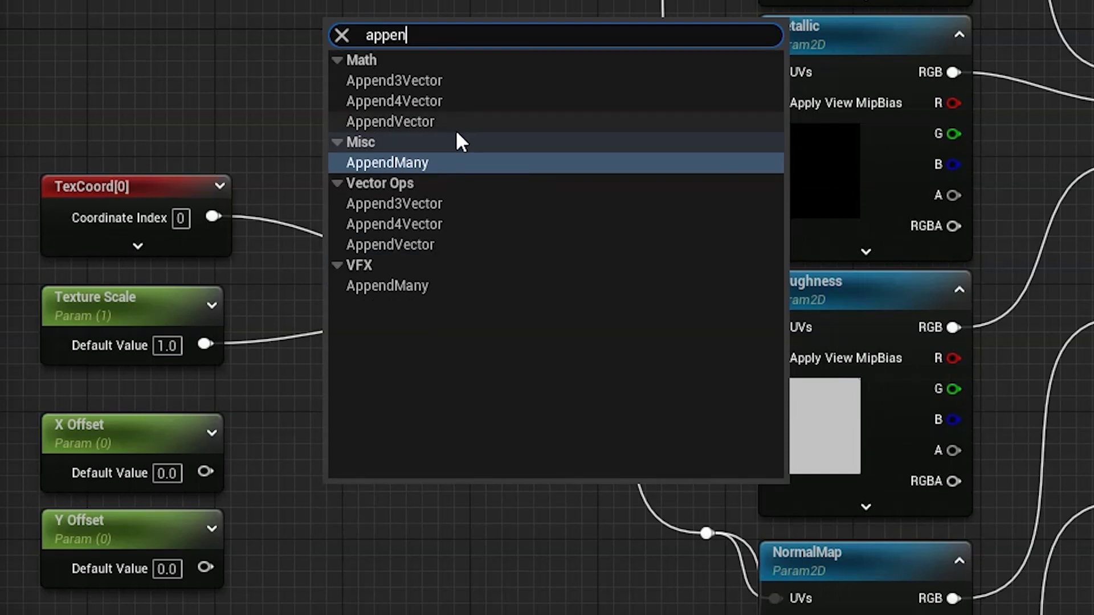
{"action": "left_click", "coordinate": [454, 130]}
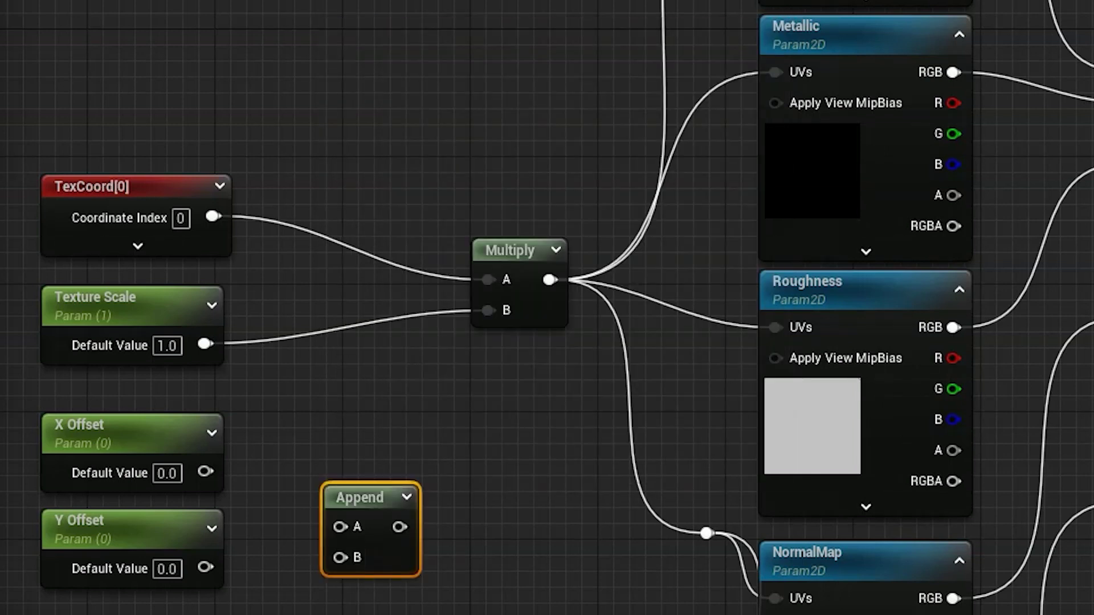
{"action": "left_click_drag", "start_coordinate": [371, 491], "coordinate": [345, 451]}
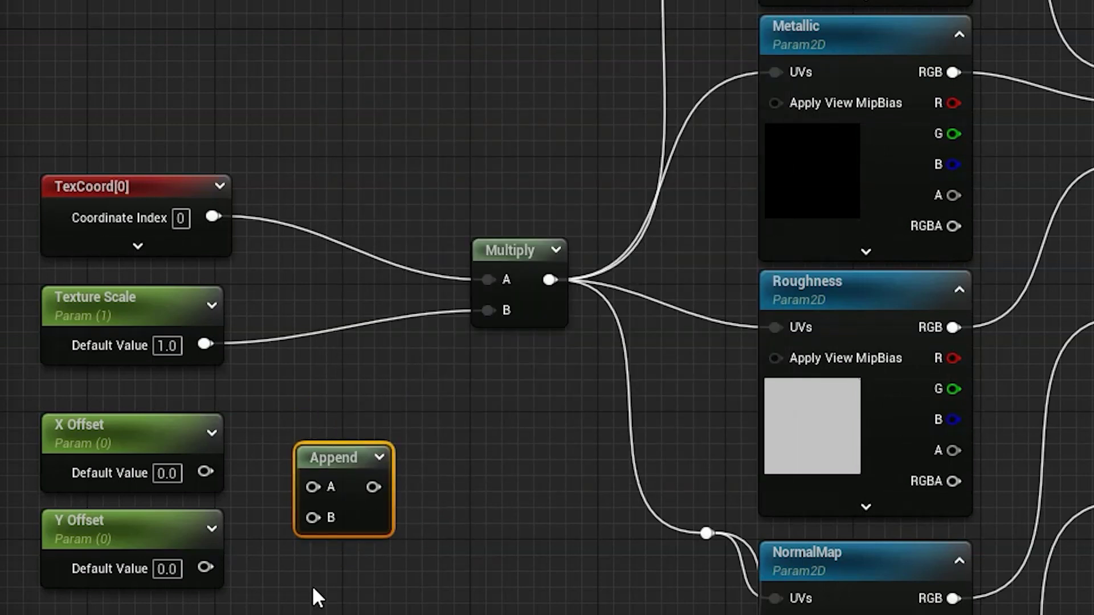
{"action": "left_click_drag", "start_coordinate": [204, 471], "coordinate": [323, 490]}
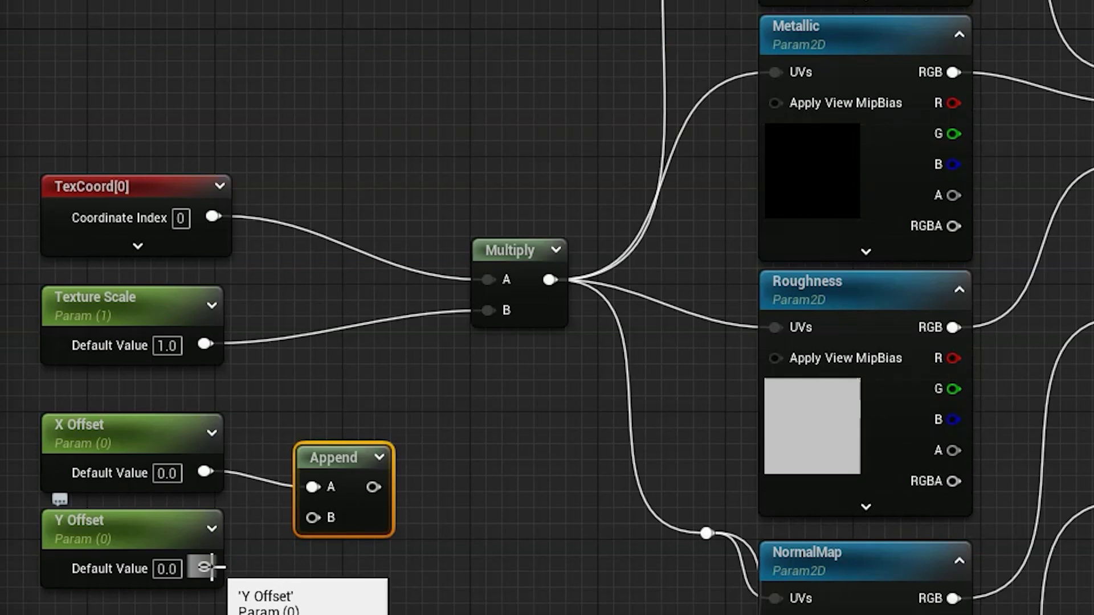
{"action": "left_click_drag", "start_coordinate": [207, 567], "coordinate": [316, 518]}
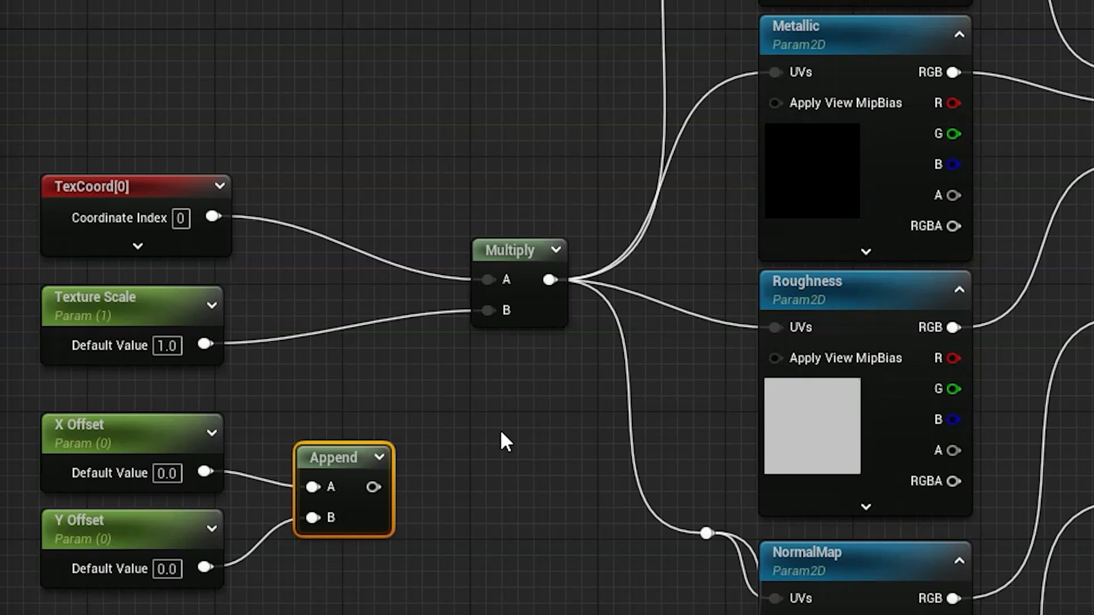
Step: Create an Add node, break the TexCoord connection to Multiply's A input, and place the Add node beside TexCoord
{"action": "left_click", "coordinate": [459, 419]}
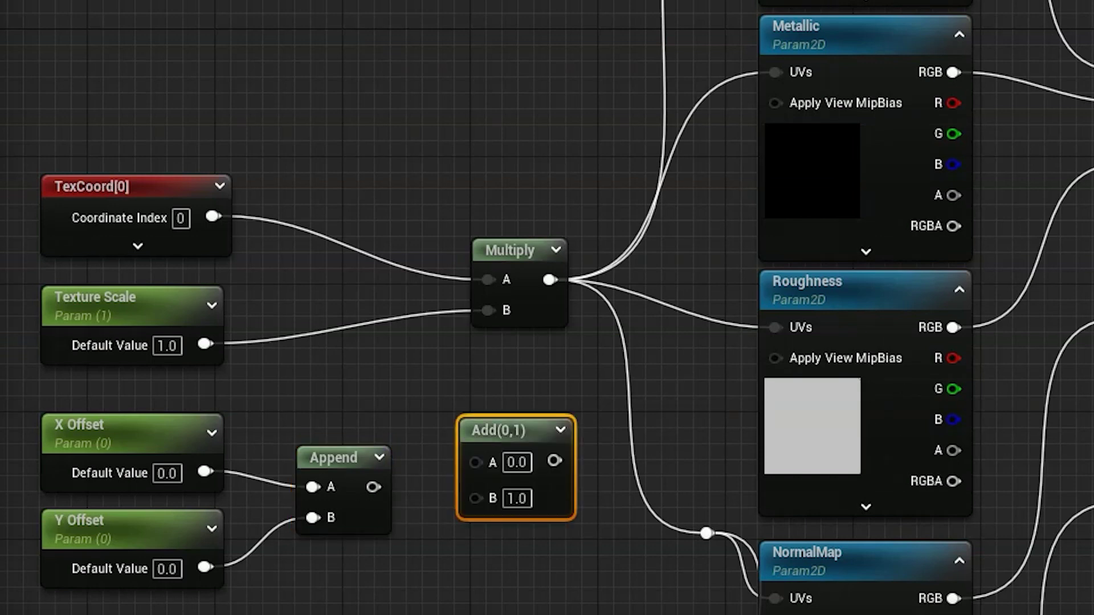
{"action": "left_click_drag", "start_coordinate": [533, 436], "coordinate": [484, 389]}
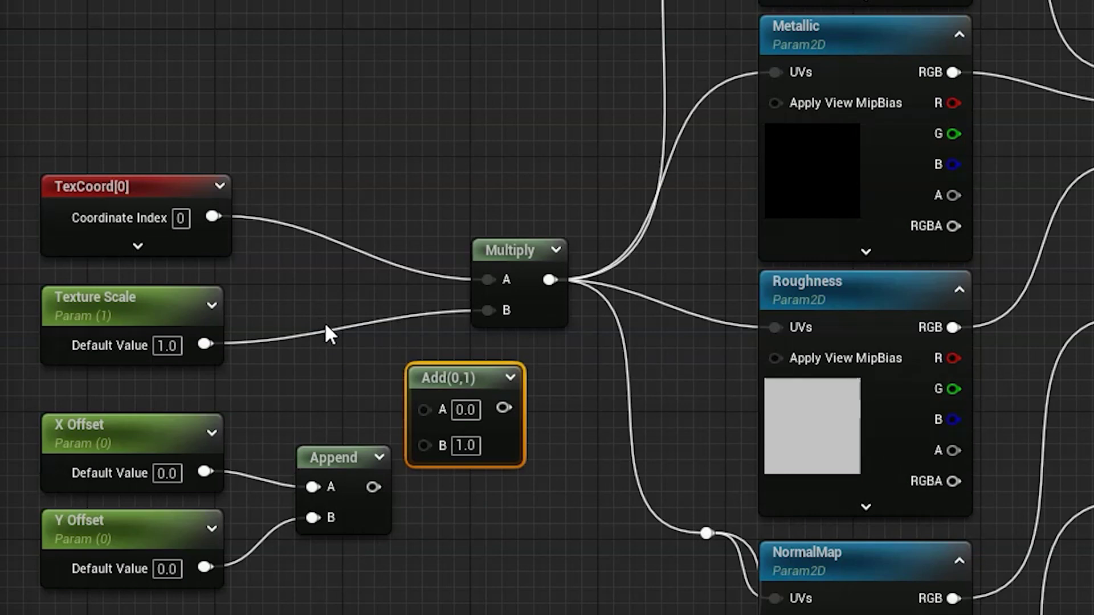
{"action": "left_click", "coordinate": [487, 279], "text": "alt"}
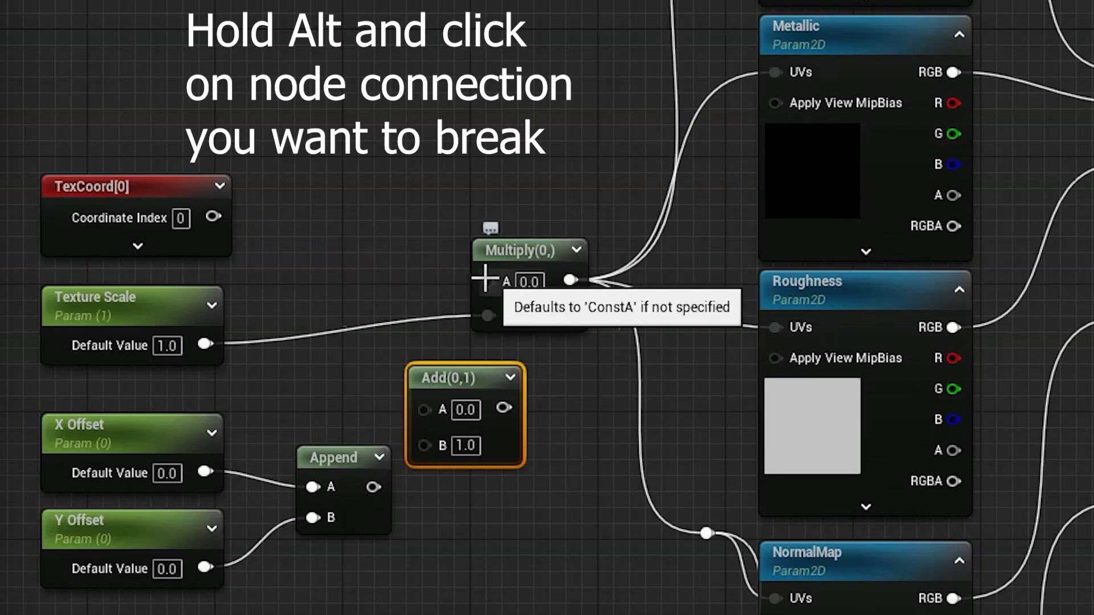
{"action": "left_click_drag", "start_coordinate": [461, 371], "coordinate": [349, 180]}
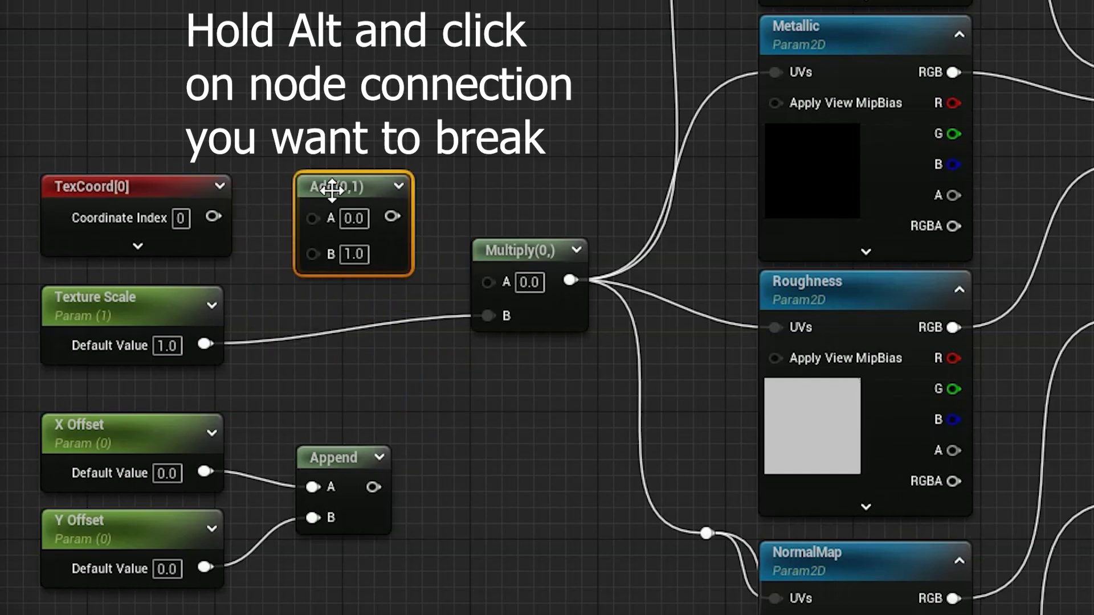
Step: Connect TexCoord to Add's A input and Append to B, and feed the Add output into Multiply's A input
{"action": "left_click_drag", "start_coordinate": [212, 215], "coordinate": [315, 217]}
{"action": "left_click_drag", "start_coordinate": [366, 480], "coordinate": [310, 252]}
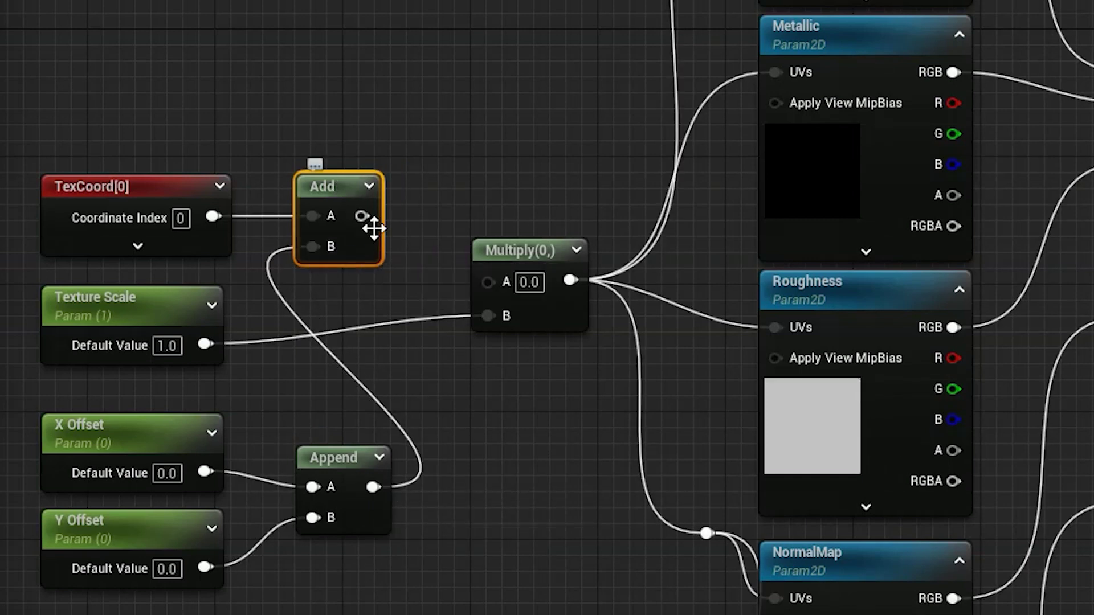
{"action": "left_click_drag", "start_coordinate": [362, 216], "coordinate": [486, 279]}
Step: Rearrange the graph so the offset and Append nodes sit just below TexCoord, with Texture Scale beneath them
{"action": "left_click_drag", "start_coordinate": [159, 306], "coordinate": [296, 103]}
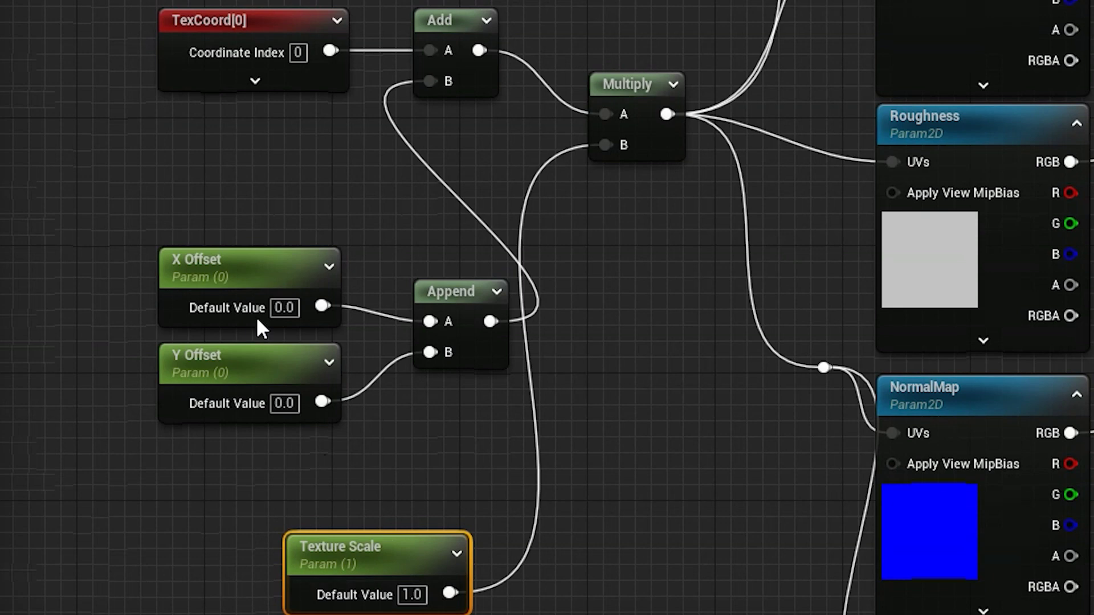
{"action": "left_click_drag", "start_coordinate": [113, 175], "coordinate": [423, 452]}
{"action": "left_click_drag", "start_coordinate": [461, 313], "coordinate": [296, 177]}
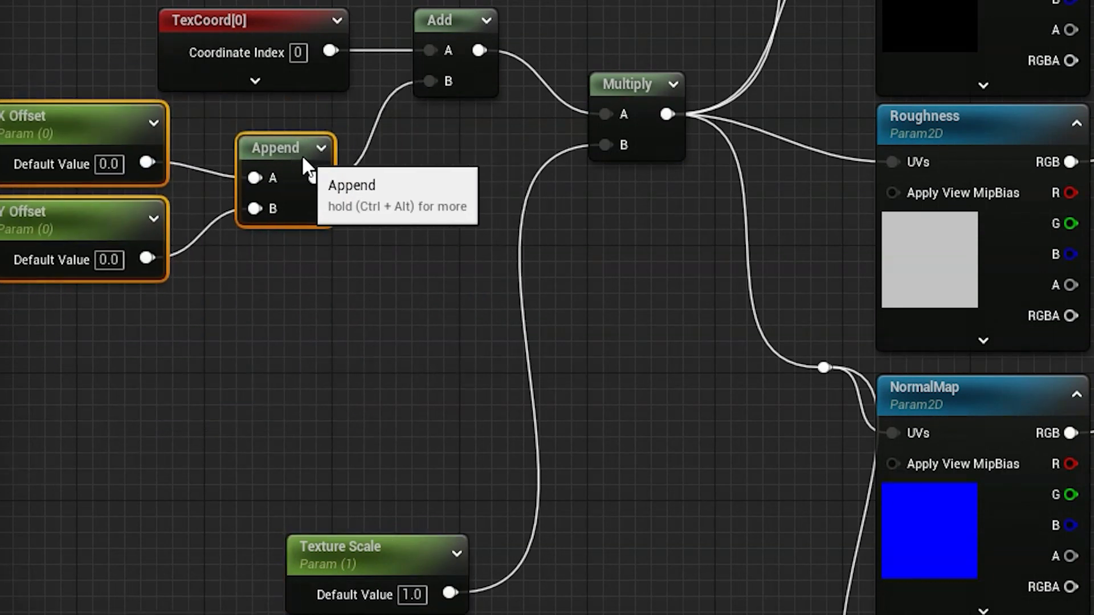
{"action": "left_click_drag", "start_coordinate": [379, 558], "coordinate": [260, 329]}
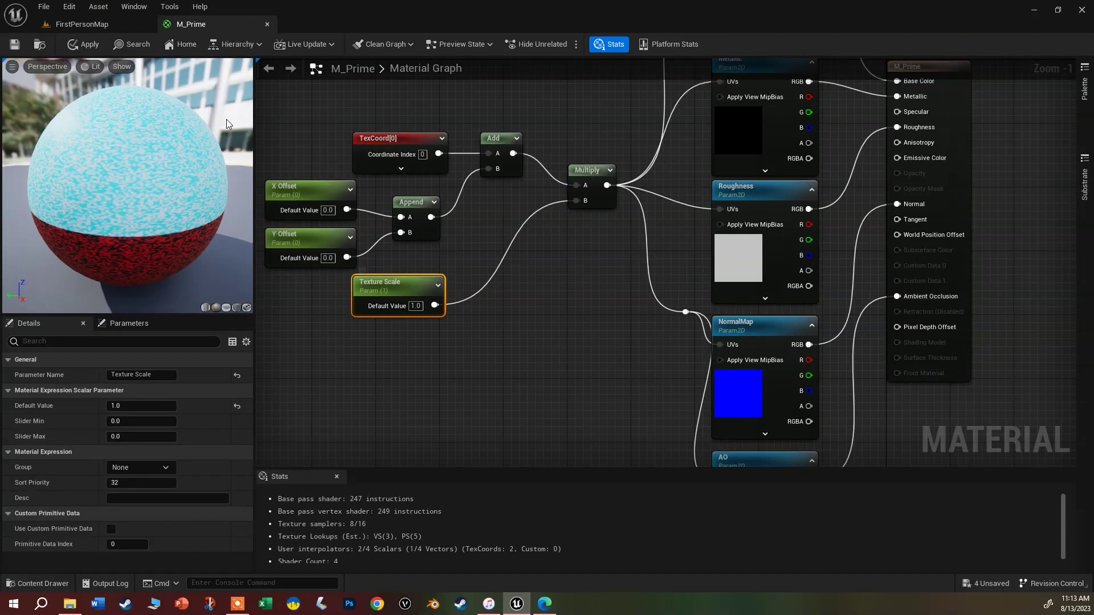
Step: Save M_Prime and open the Test material instance from the FirstPersonMap level, with its window beside the cube
{"action": "left_click", "coordinate": [15, 44]}
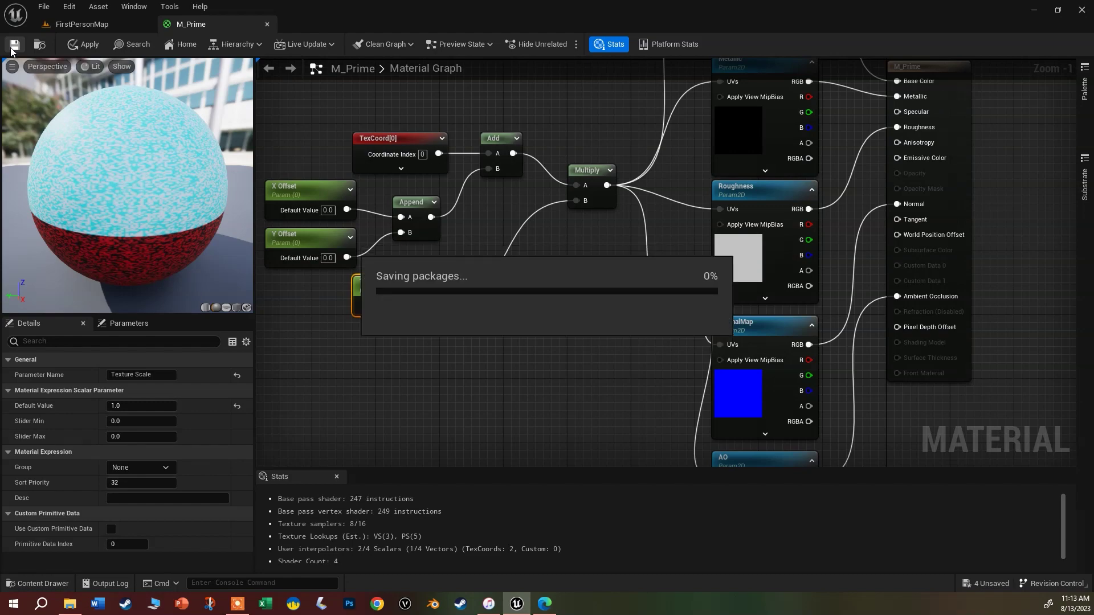
{"action": "left_click", "coordinate": [83, 25]}
{"action": "left_click", "coordinate": [573, 506]}
{"action": "double_click", "coordinate": [573, 505]}
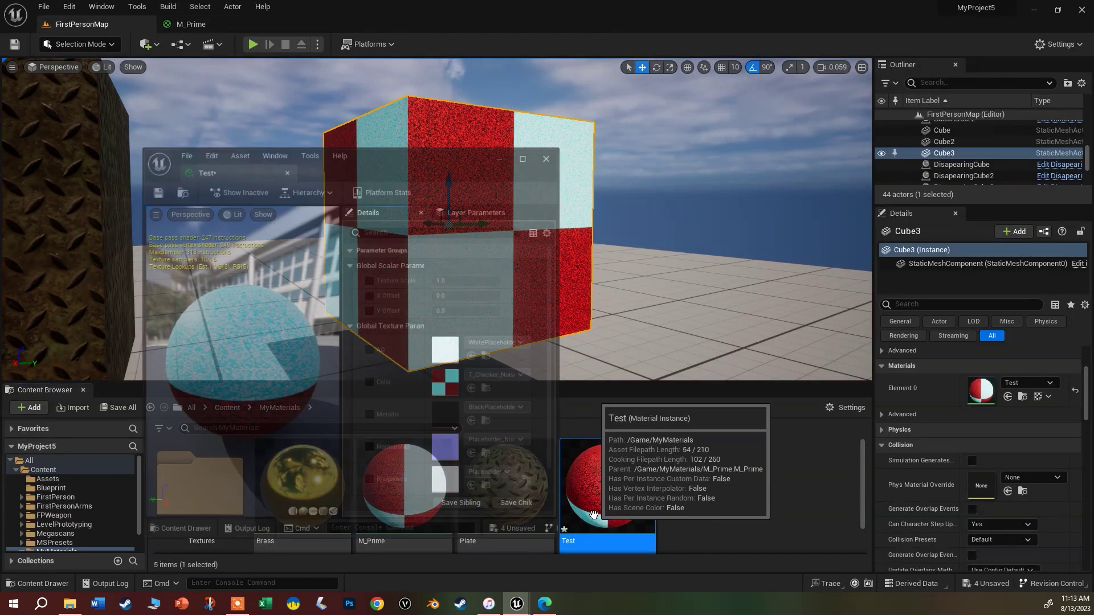
{"action": "left_click_drag", "start_coordinate": [442, 148], "coordinate": [916, 72]}
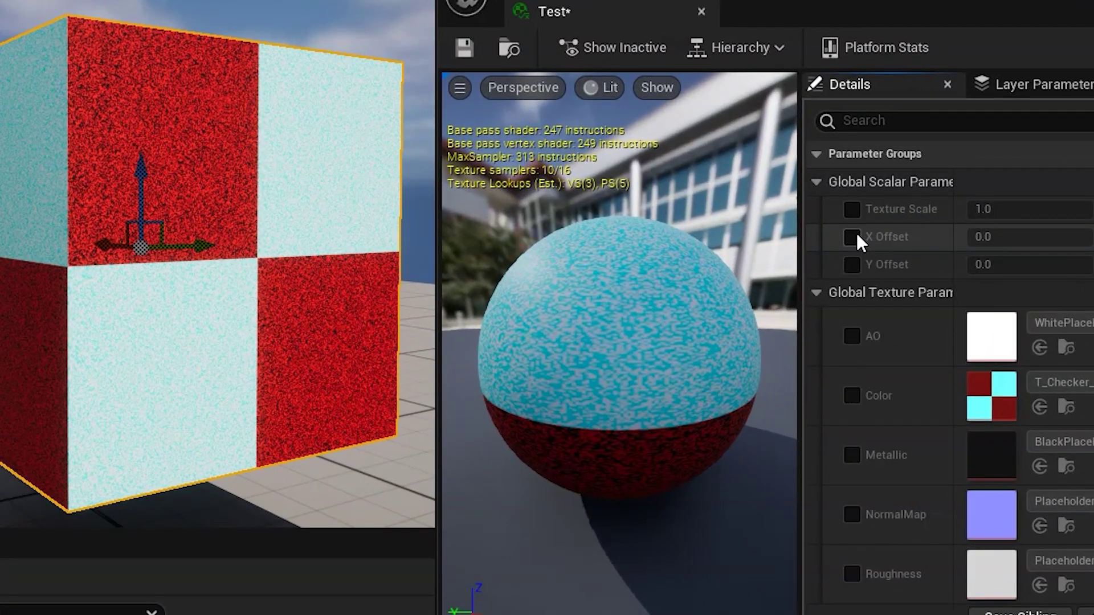
Step: Override the offsets in the Test instance, setting X Offset to 1.784236 and Y Offset to 0.248
{"action": "left_click", "coordinate": [856, 235]}
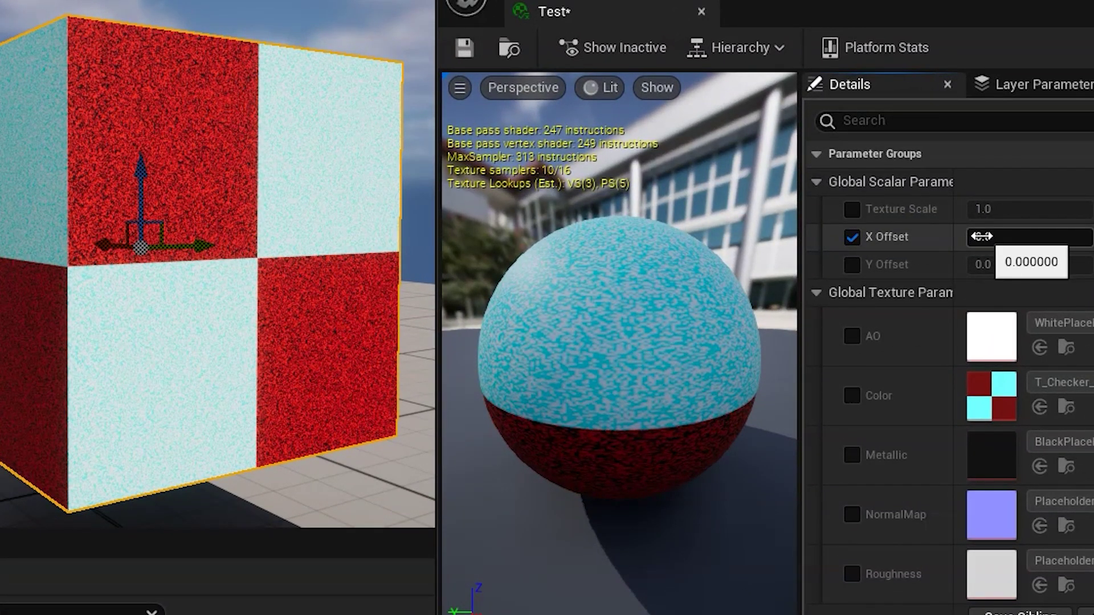
{"action": "mouse_move", "coordinate": [987, 237]}
{"action": "left_mouse_down"}
{"action": "mouse_move", "coordinate": [1093, 237]}
{"action": "mouse_move", "coordinate": [987, 235]}
{"action": "left_mouse_up"}
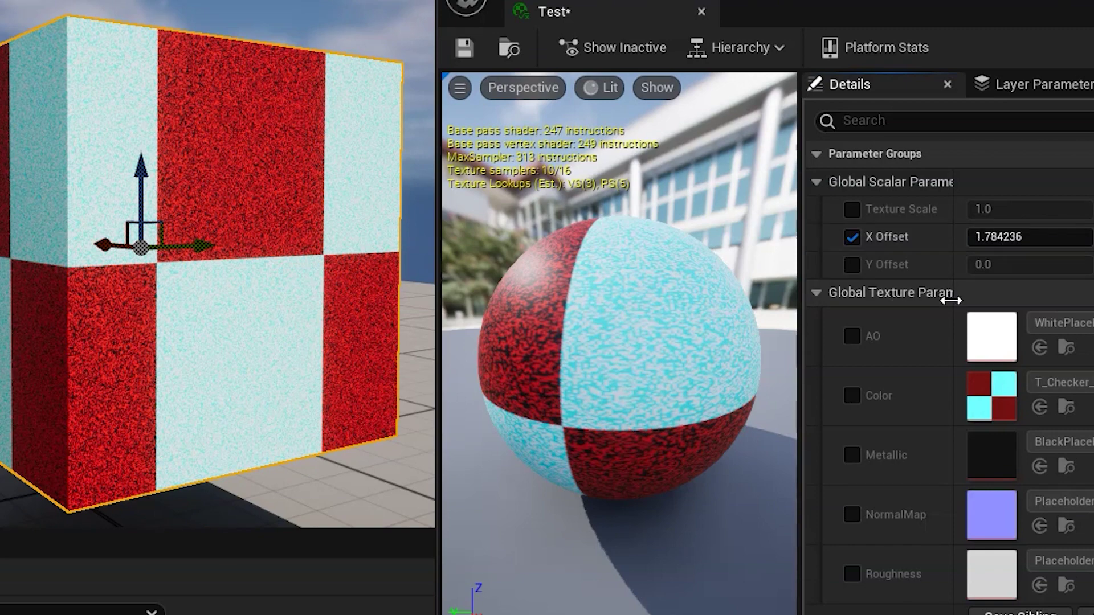
{"action": "left_click", "coordinate": [852, 264]}
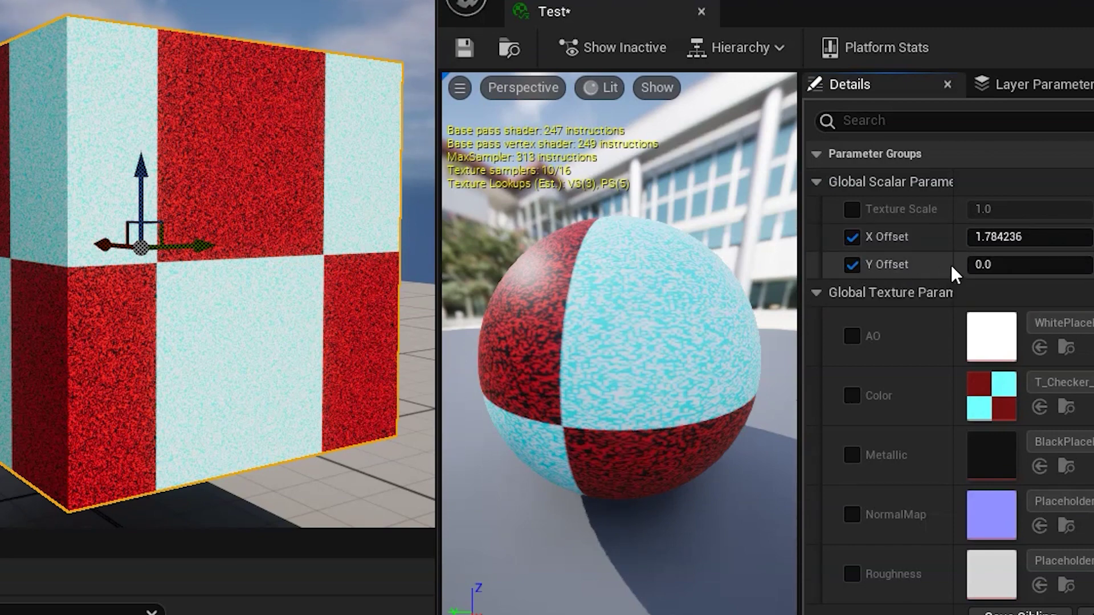
{"action": "left_click", "coordinate": [1009, 265]}
{"action": "type", "text": "0.24"}
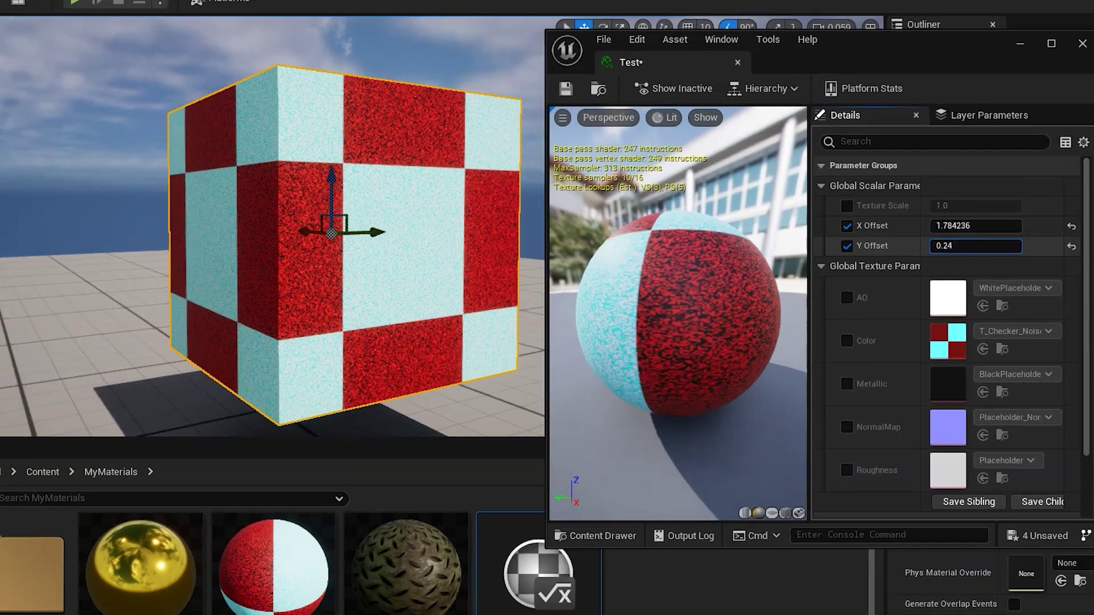
{"action": "key", "text": "BackSpace"}
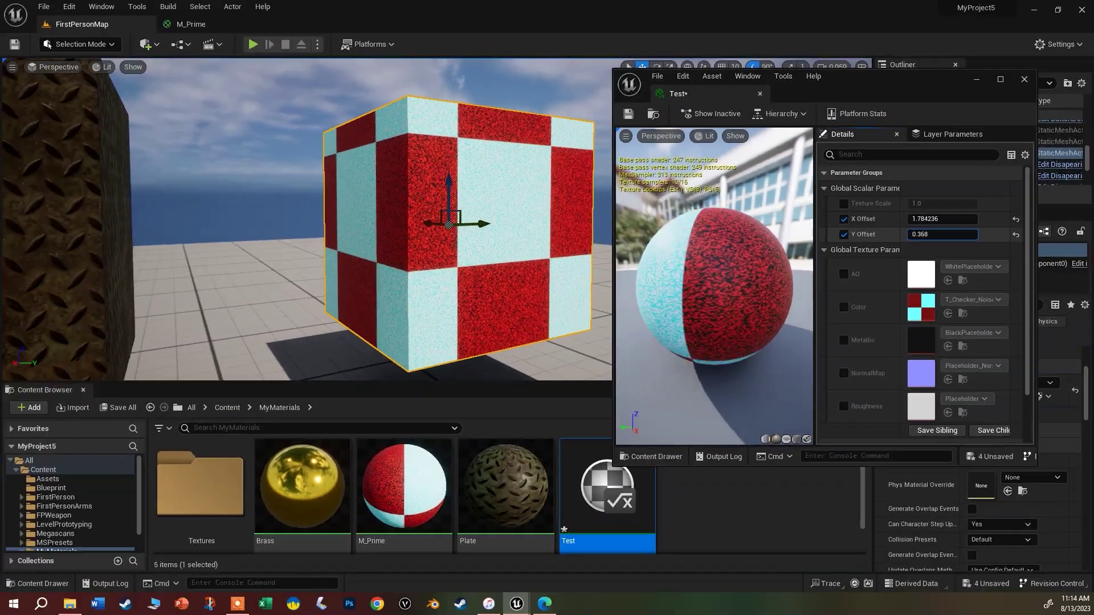
{"action": "type", "text": "64"}
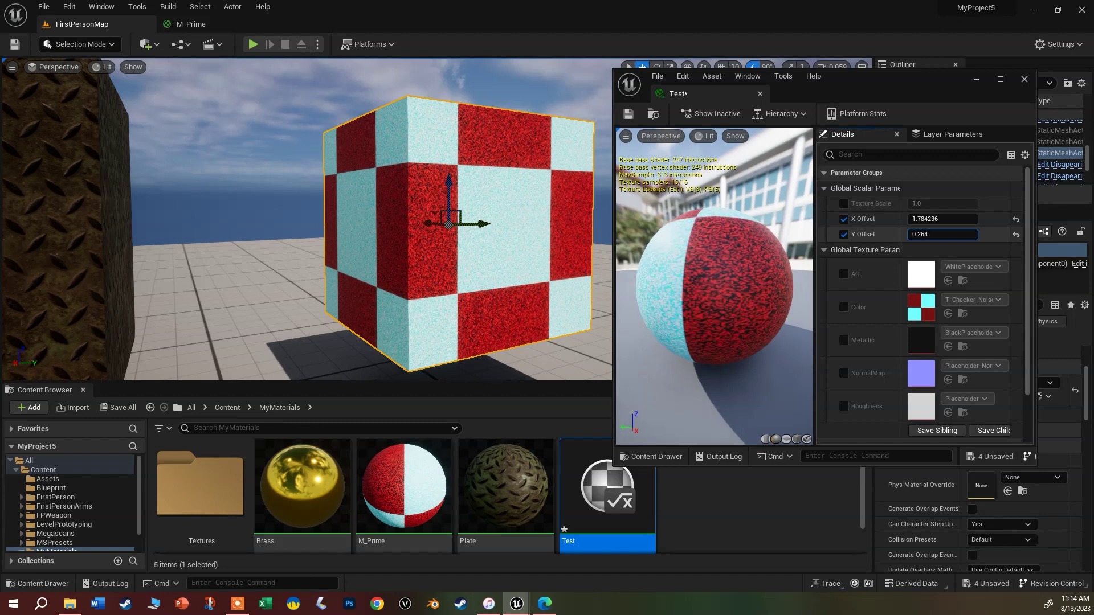
{"action": "left_click_drag", "start_coordinate": [943, 235], "coordinate": [933, 235]}
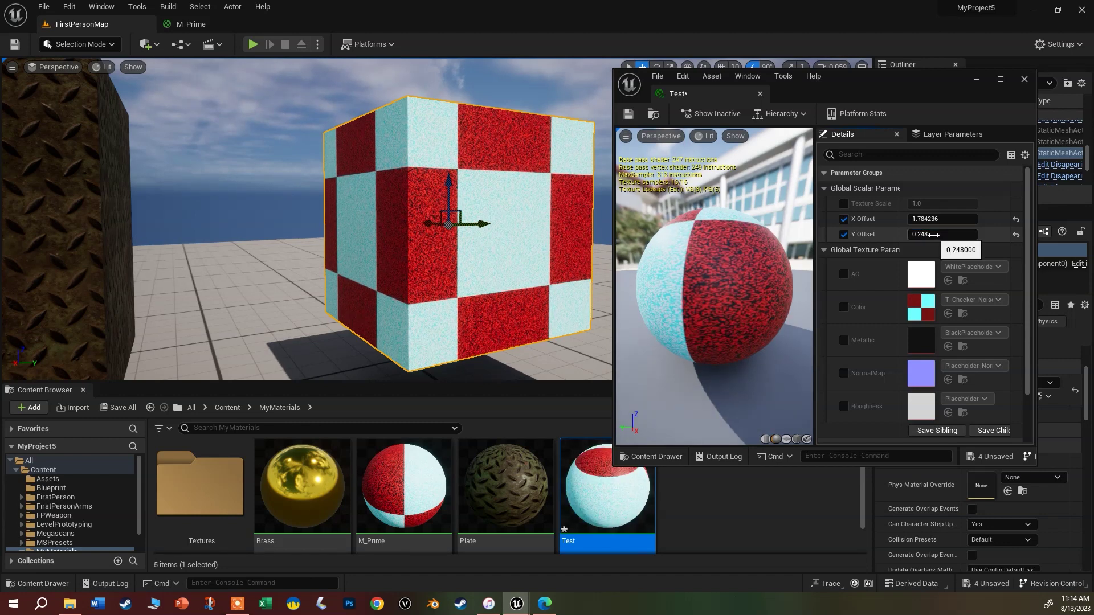
Step: Override Texture Scale in the Test instance with 1.311735 and return to the level
{"action": "left_click", "coordinate": [844, 203]}
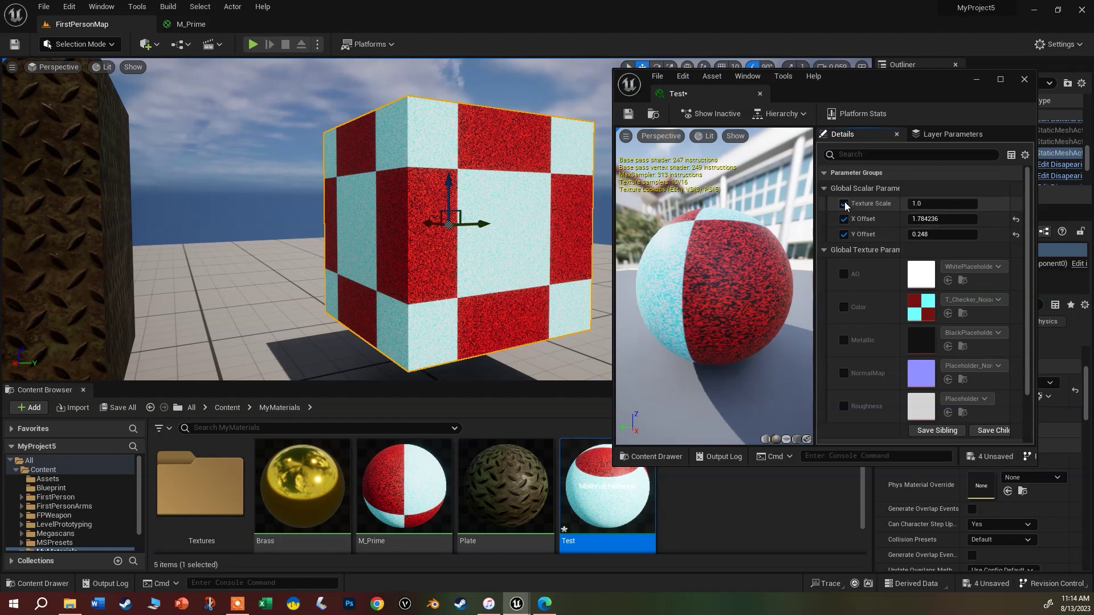
{"action": "mouse_move", "coordinate": [918, 204]}
{"action": "left_mouse_down"}
{"action": "mouse_move", "coordinate": [949, 203]}
{"action": "mouse_move", "coordinate": [914, 203]}
{"action": "mouse_move", "coordinate": [938, 203]}
{"action": "left_mouse_up"}
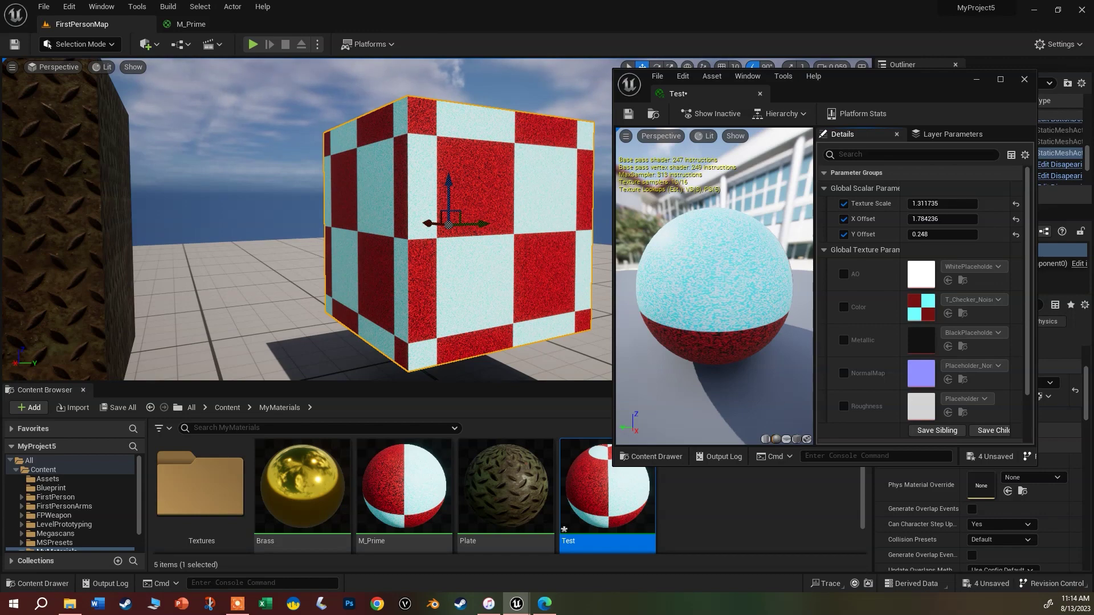
{"action": "left_click", "coordinate": [581, 329]}
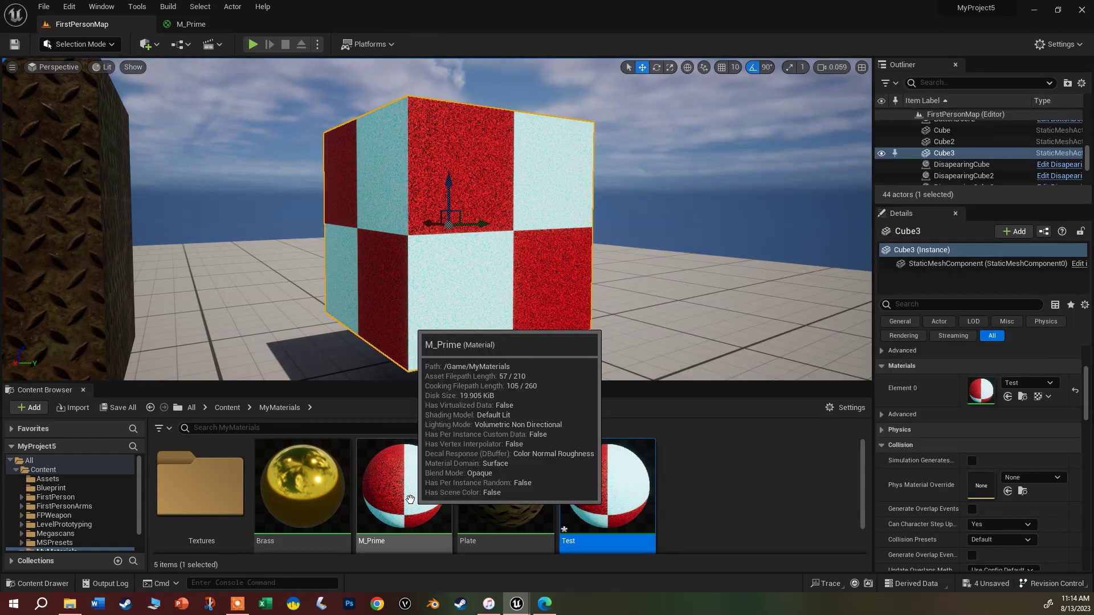
Step: In the M_Prime graph, move Multiply slightly closer to Add and delete the reroute node feeding NormalMap's UVs
{"action": "double_click", "coordinate": [410, 499]}
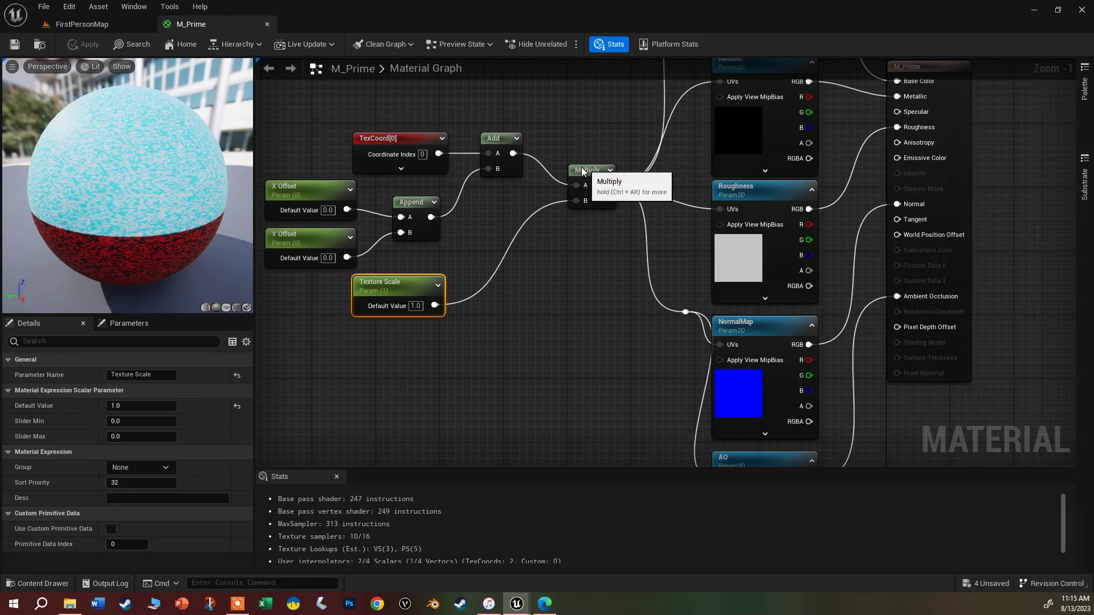
{"action": "left_click_drag", "start_coordinate": [581, 171], "coordinate": [556, 170]}
{"action": "right_click_drag", "start_coordinate": [588, 235], "coordinate": [450, 310]}
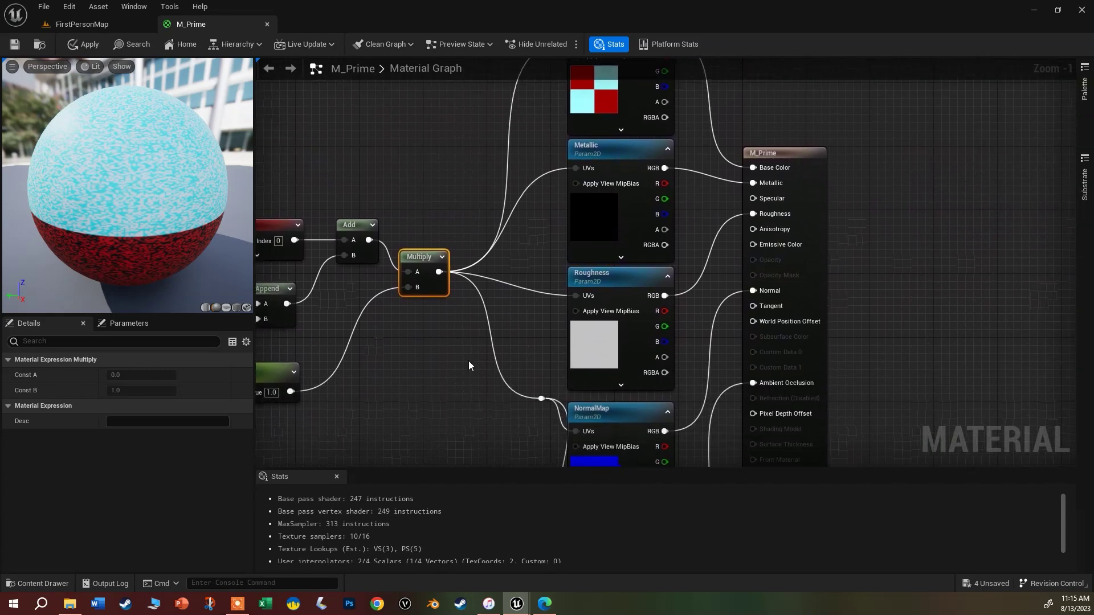
{"action": "left_click", "coordinate": [542, 399]}
{"action": "key", "text": "Delete"}
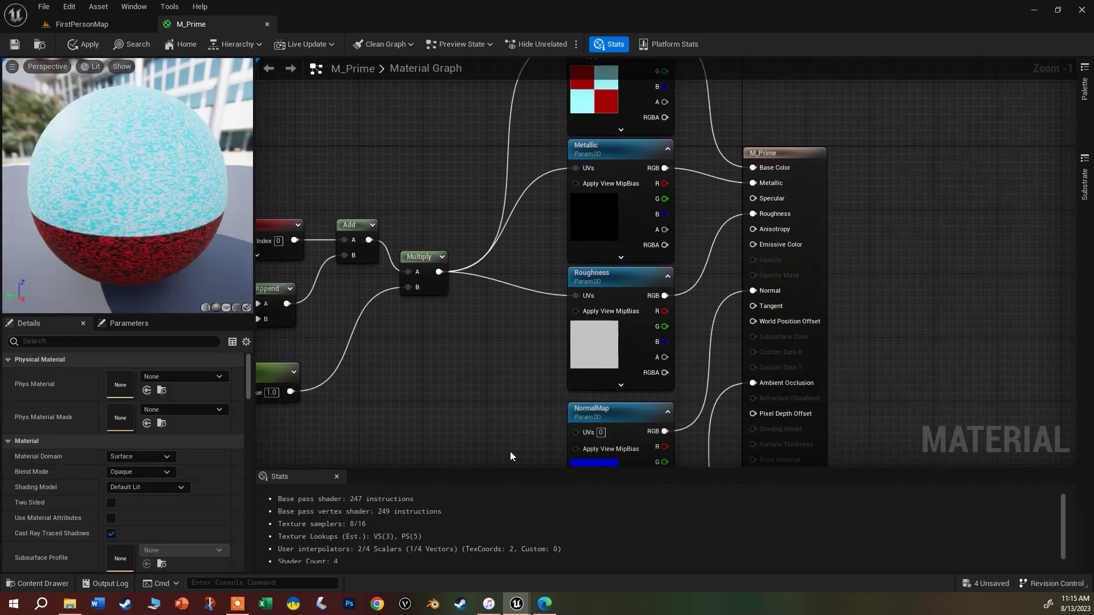
Step: Break Multiply's remaining connections to the UVs inputs of Roughness and the texture nodes above it
{"action": "left_click", "coordinate": [576, 296], "text": "alt"}
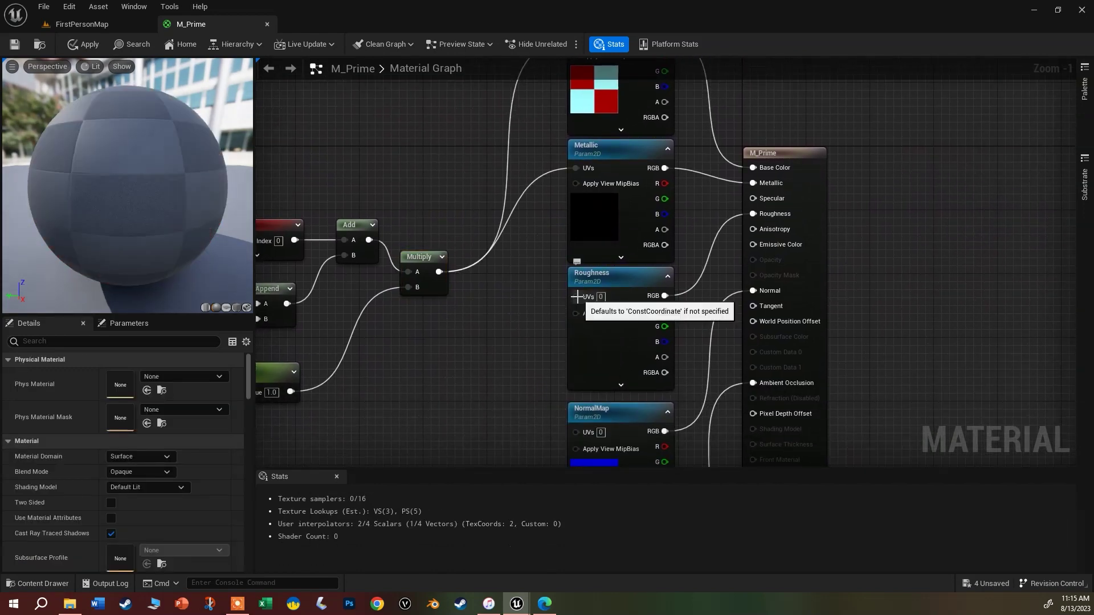
{"action": "scroll", "coordinate": [525, 193], "scroll_direction": "down", "scroll_amount": 3}
{"action": "right_click_drag", "start_coordinate": [525, 193], "coordinate": [537, 247]}
{"action": "left_click", "coordinate": [566, 164], "text": "alt"}
{"action": "right_click_drag", "start_coordinate": [521, 336], "coordinate": [518, 264]}
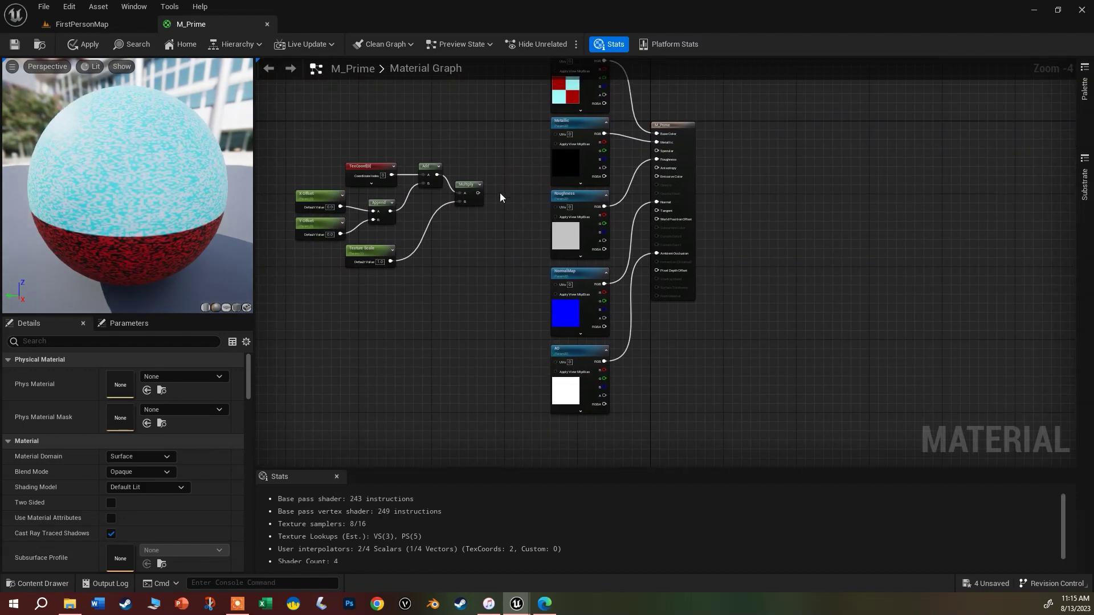
Step: Connect the Multiply output to Roughness's UVs input and insert a reroute node midway along the wire
{"action": "left_click_drag", "start_coordinate": [480, 193], "coordinate": [556, 206]}
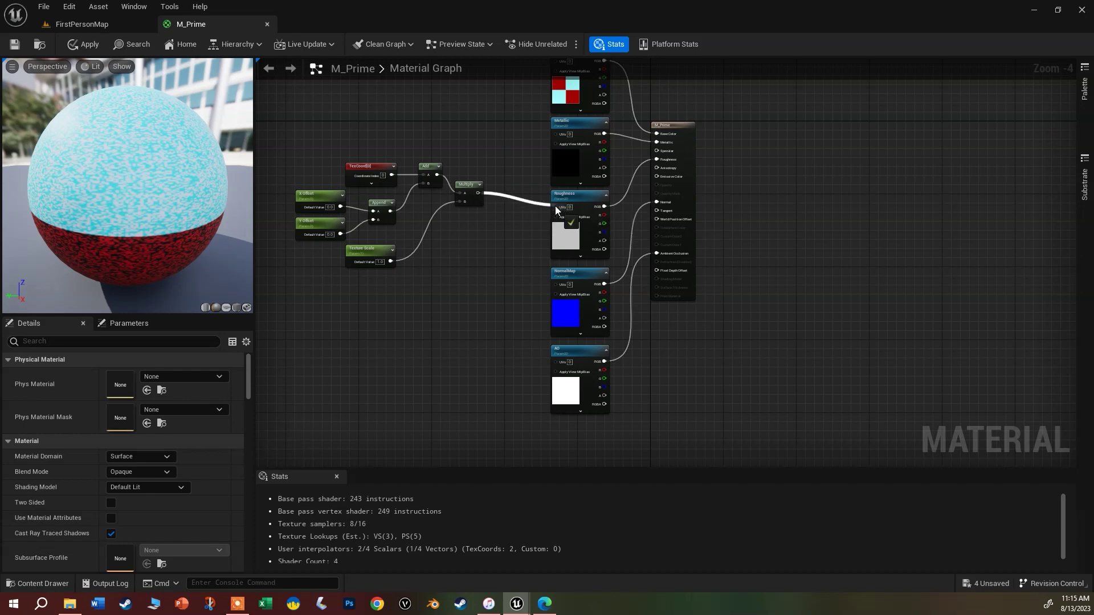
{"action": "double_click", "coordinate": [522, 200]}
{"action": "scroll", "coordinate": [522, 200], "scroll_direction": "up", "scroll_amount": 4}
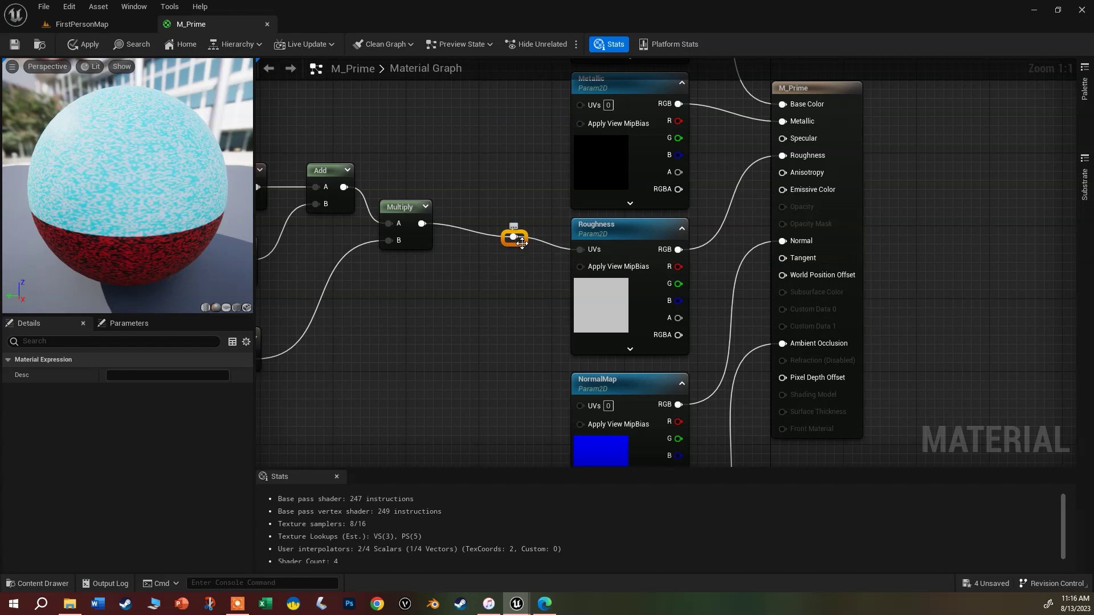
Step: Detach the reroute node from Multiply, shift it slightly lower, and connect the Metallic and NormalMap UVs inputs to it
{"action": "left_click_drag", "start_coordinate": [523, 241], "coordinate": [513, 288]}
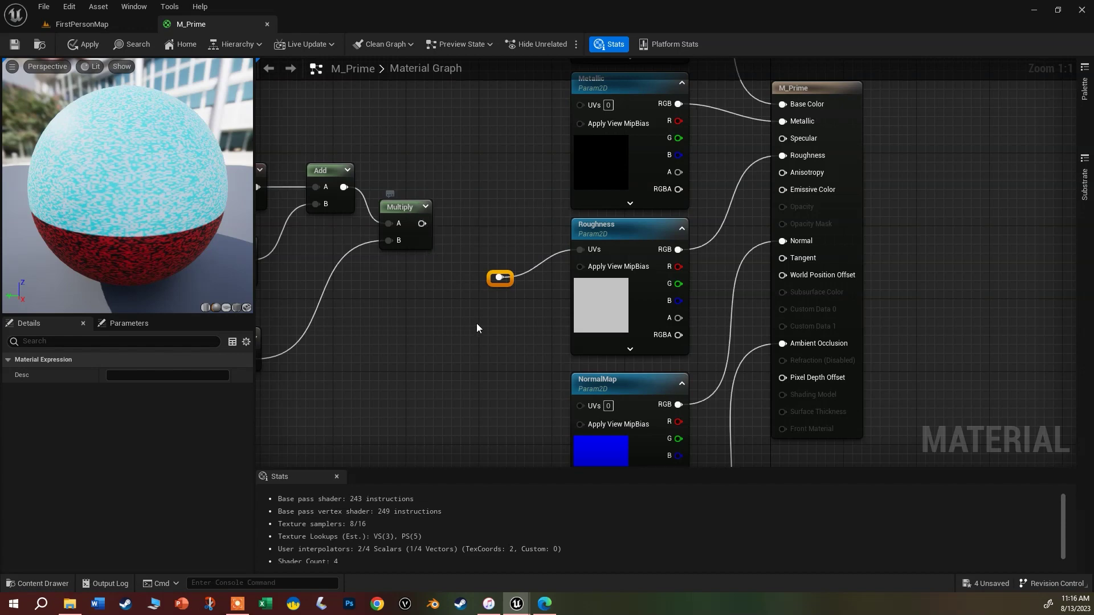
{"action": "left_click_drag", "start_coordinate": [580, 104], "coordinate": [501, 278]}
{"action": "left_click_drag", "start_coordinate": [580, 405], "coordinate": [501, 279]}
{"action": "scroll", "coordinate": [502, 279], "scroll_direction": "down", "scroll_amount": 4}
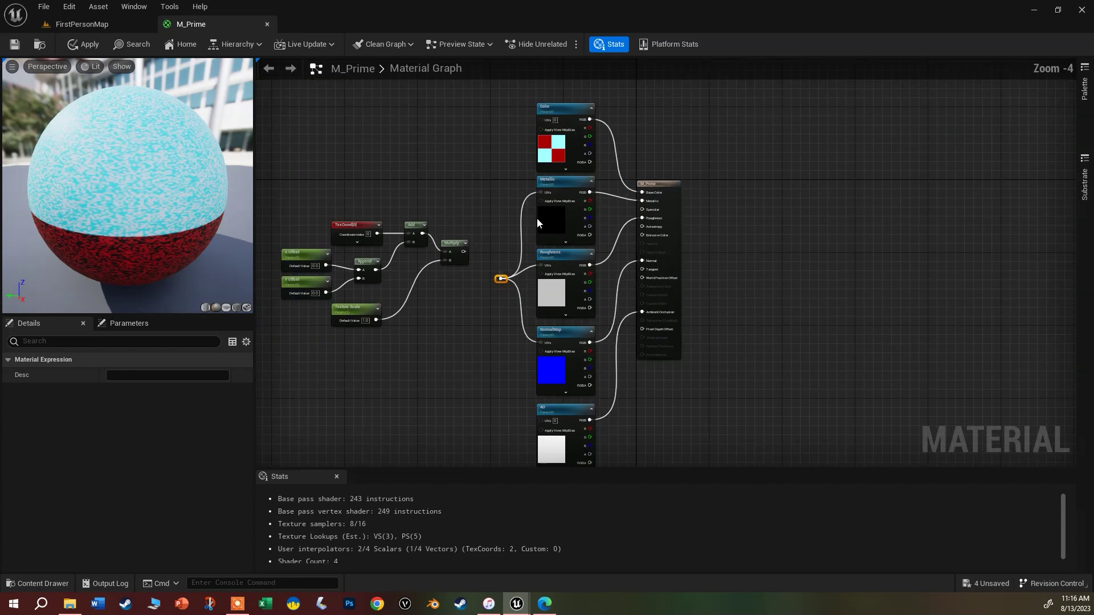
Step: Connect the UVs inputs of the Color and AO texture nodes to the reroute node, leaving Color beside the other textures
{"action": "left_click_drag", "start_coordinate": [539, 122], "coordinate": [488, 197]}
{"action": "key", "text": "ctrl+z"}
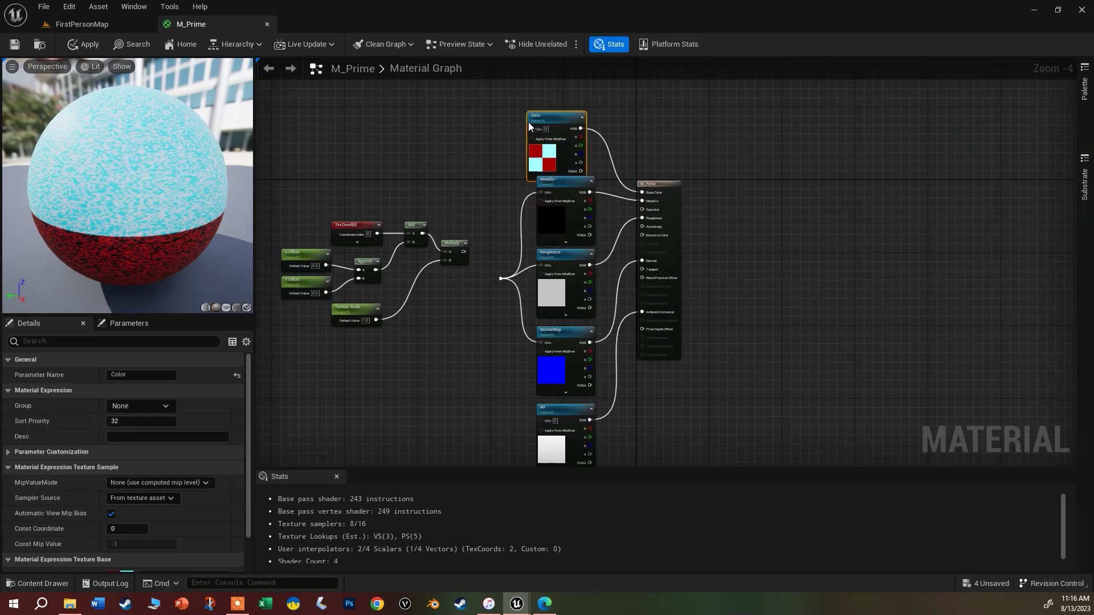
{"action": "left_click_drag", "start_coordinate": [544, 119], "coordinate": [501, 278]}
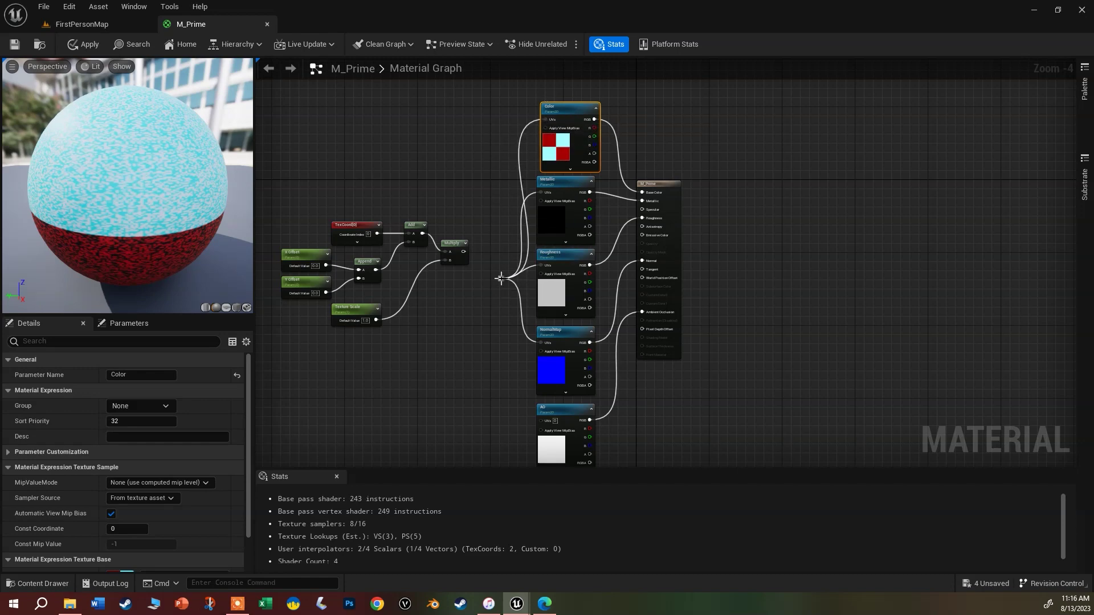
{"action": "left_click", "coordinate": [501, 278]}
{"action": "scroll", "coordinate": [504, 287], "scroll_direction": "up", "scroll_amount": 5}
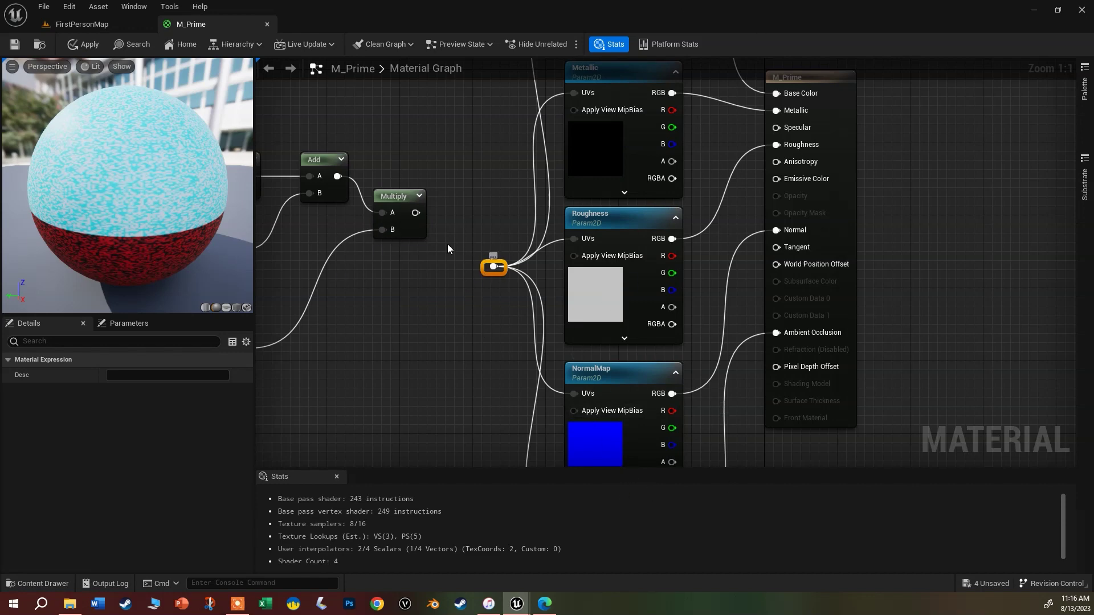
Step: Move the whole UV node group, from the offset parameters through Multiply, farther from the reroute node to free space
{"action": "scroll", "coordinate": [430, 333], "scroll_direction": "down", "scroll_amount": 2}
{"action": "right_click_drag", "start_coordinate": [410, 358], "coordinate": [661, 341]}
{"action": "left_click_drag", "start_coordinate": [415, 261], "coordinate": [673, 392]}
{"action": "left_click_drag", "start_coordinate": [650, 228], "coordinate": [506, 261]}
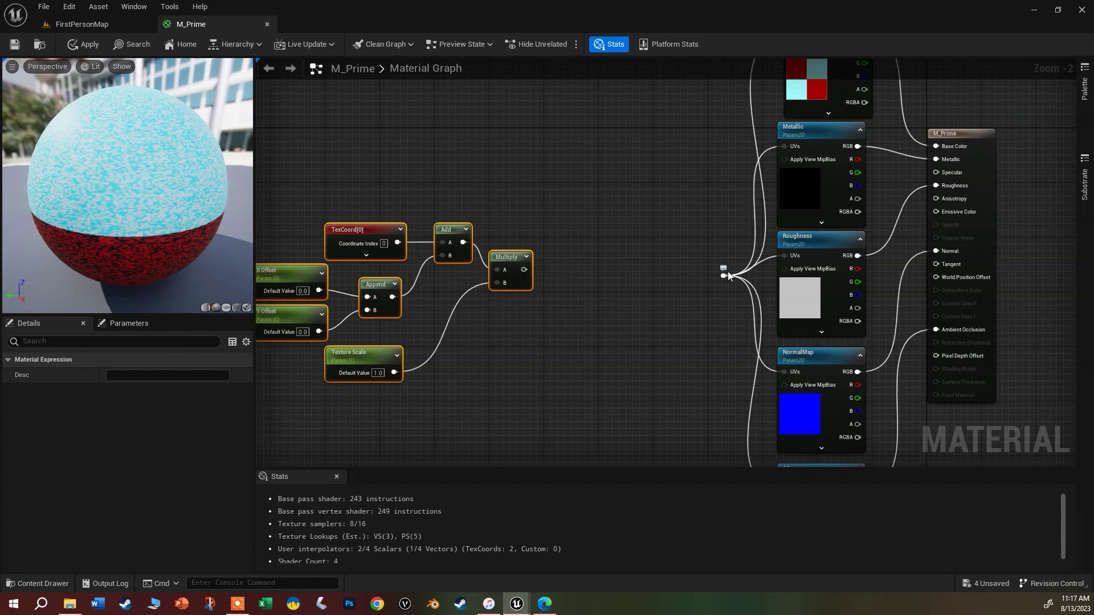
Step: Add a CustomRotator node between Multiply and the reroute node
{"action": "right_click", "coordinate": [581, 306]}
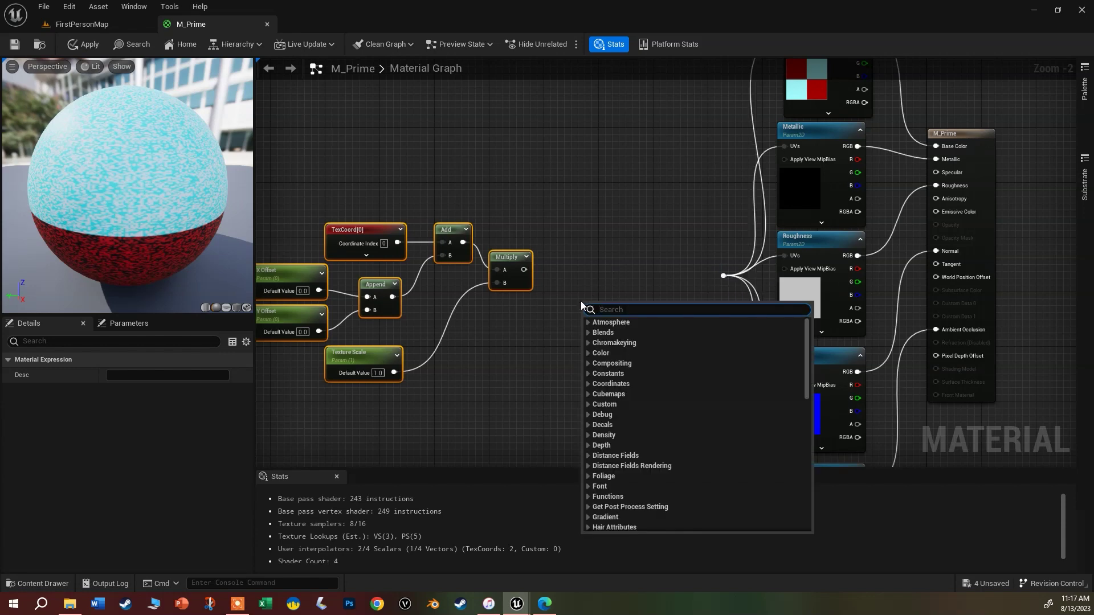
{"action": "type", "text": "rot"}
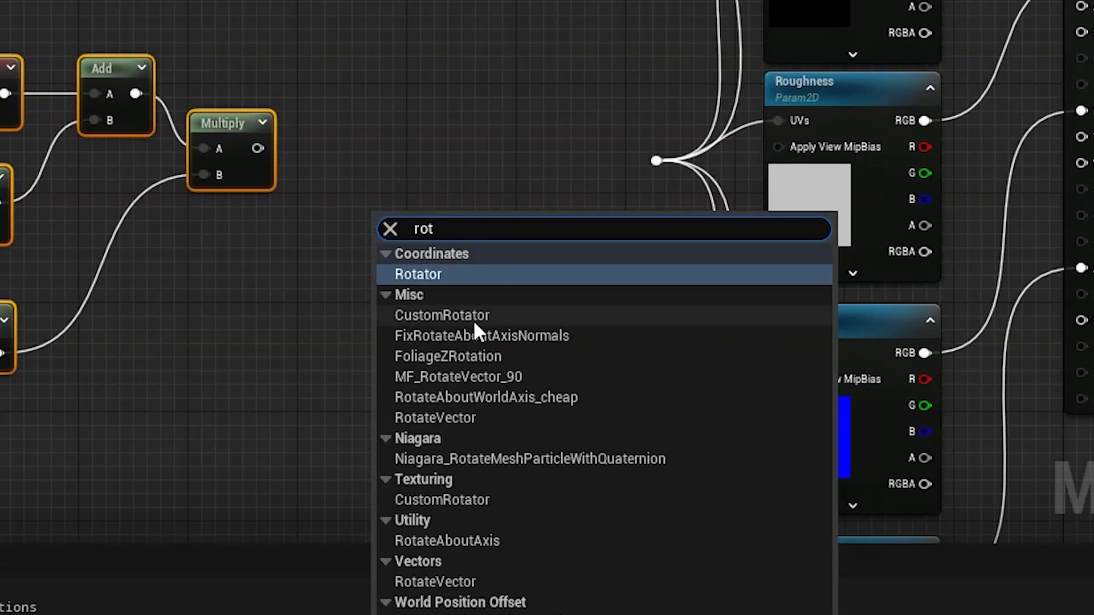
{"action": "left_click", "coordinate": [470, 316]}
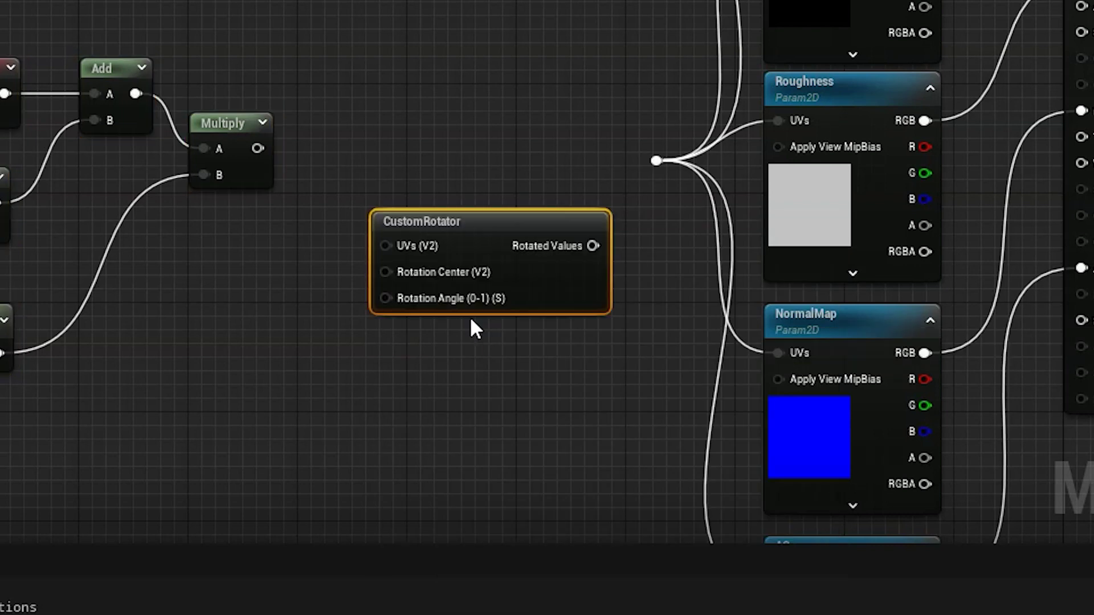
{"action": "left_click_drag", "start_coordinate": [459, 227], "coordinate": [466, 125]}
Step: Connect CustomRotator's Rotated Values to the reroute node and Multiply's output to its UVs (V2) input, aligning it with Multiply
{"action": "left_click_drag", "start_coordinate": [602, 132], "coordinate": [657, 160]}
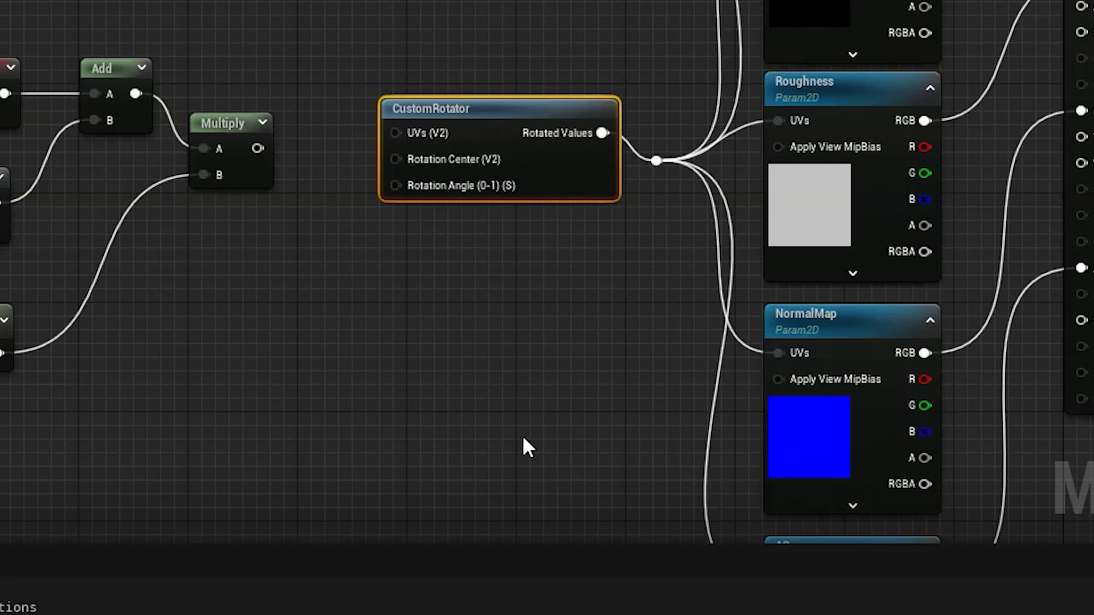
{"action": "mouse_move", "coordinate": [515, 110]}
{"action": "left_mouse_down"}
{"action": "mouse_move", "coordinate": [502, 137]}
{"action": "mouse_move", "coordinate": [500, 125]}
{"action": "left_mouse_up"}
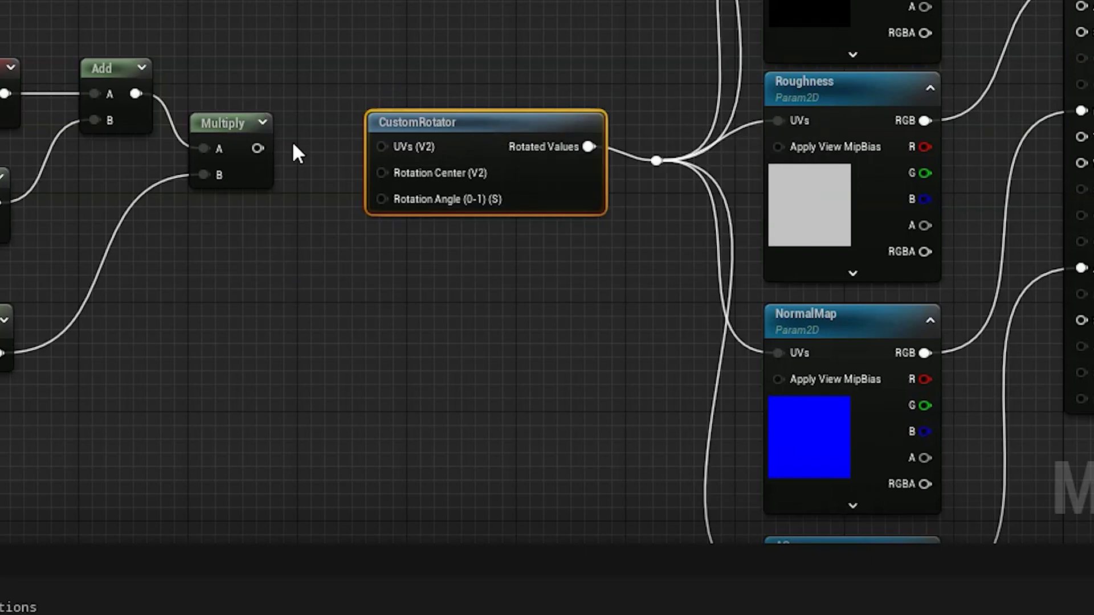
{"action": "left_click_drag", "start_coordinate": [261, 147], "coordinate": [391, 147]}
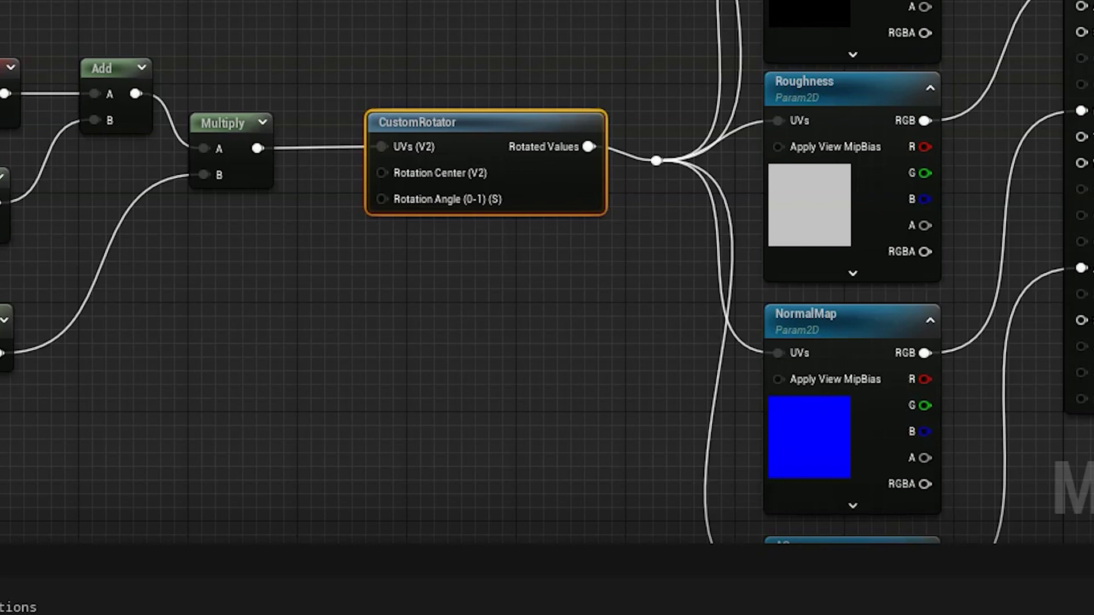
Step: Add a two-component constant vector below Multiply and connect it to CustomRotator's Rotation Center (V2) input
{"action": "mouse_move", "coordinate": [414, 174]}
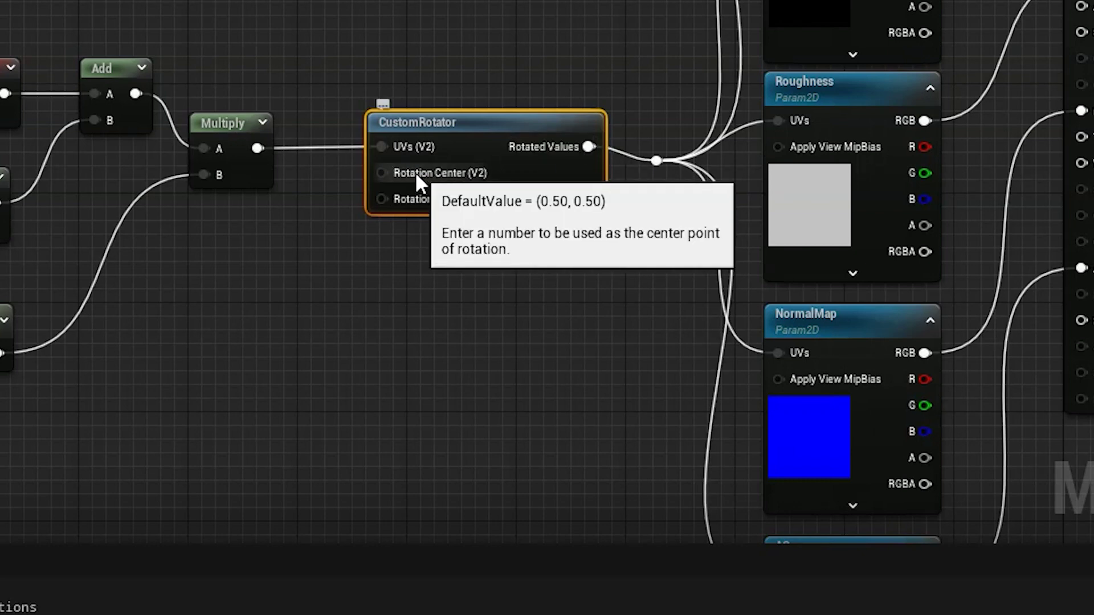
{"action": "scroll", "coordinate": [414, 175], "scroll_direction": "up", "scroll_amount": 1}
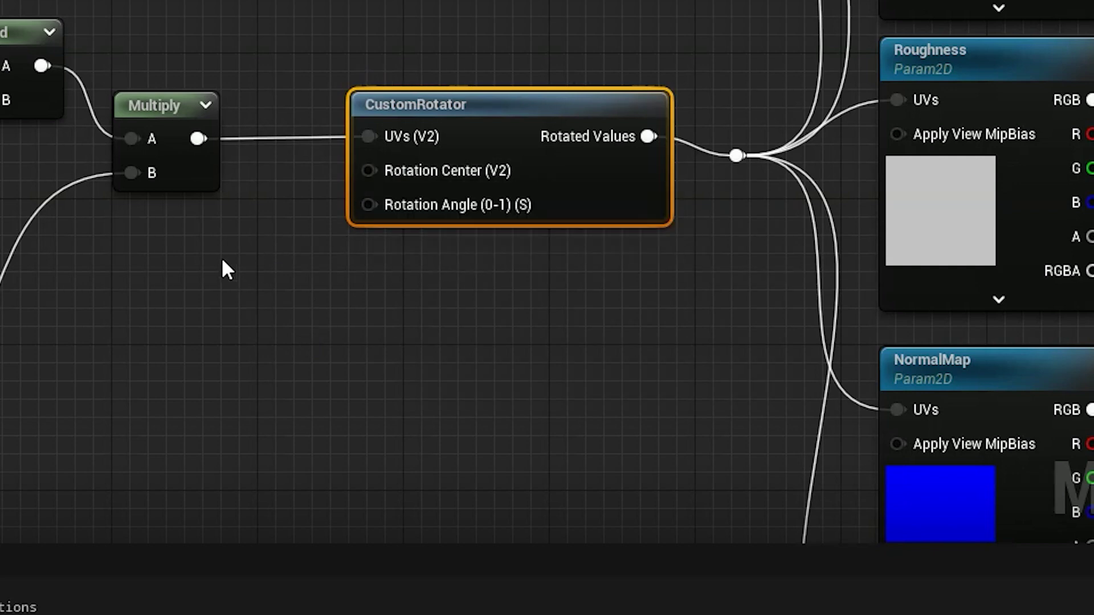
{"action": "left_click", "coordinate": [185, 279]}
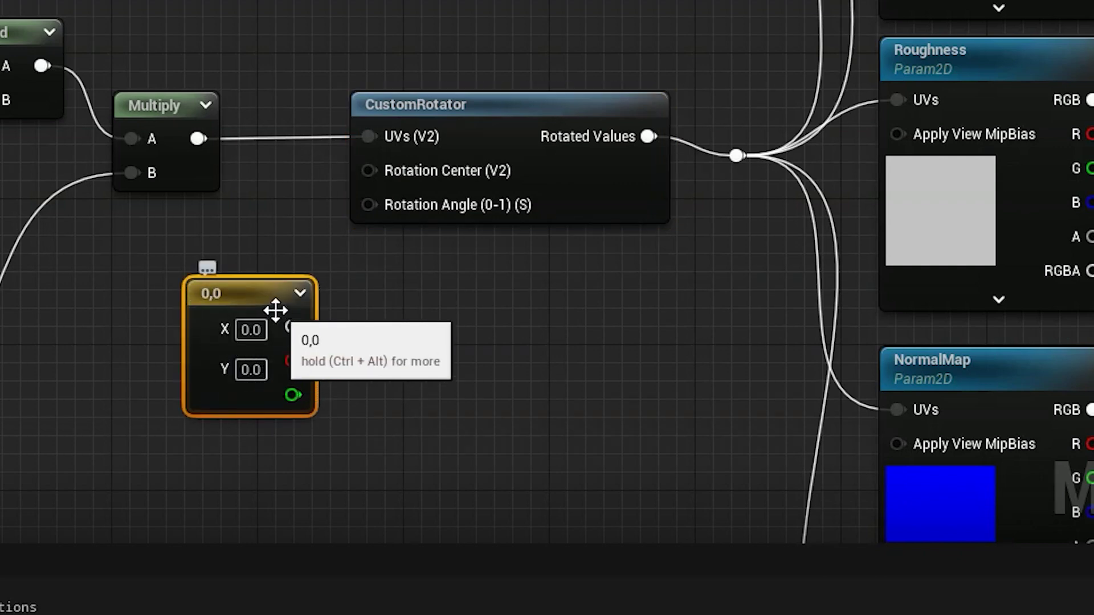
{"action": "left_click_drag", "start_coordinate": [267, 295], "coordinate": [177, 234]}
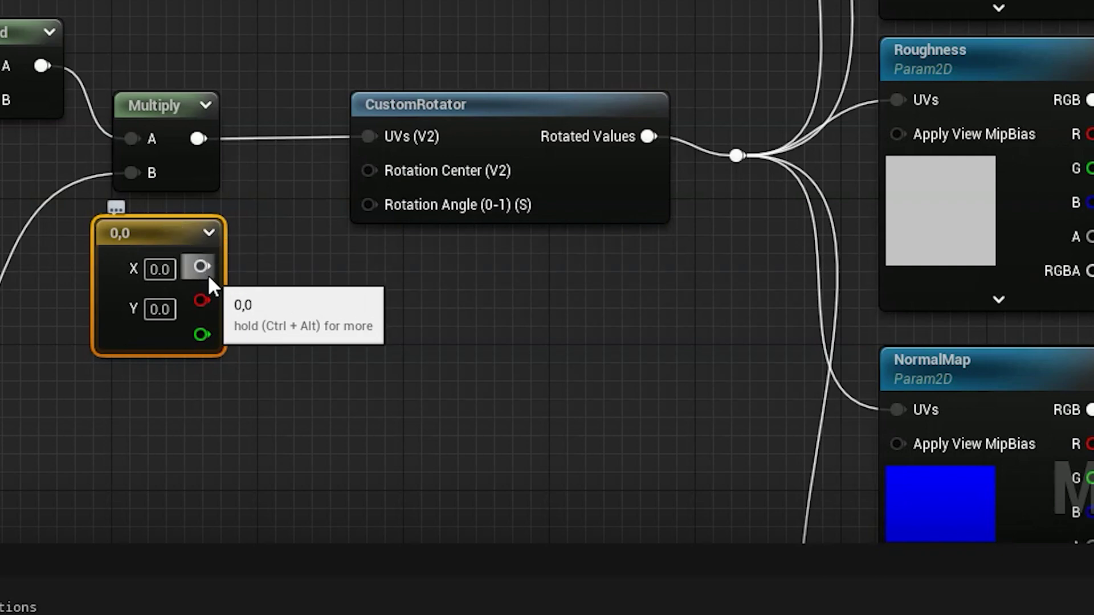
{"action": "left_click_drag", "start_coordinate": [205, 272], "coordinate": [369, 170]}
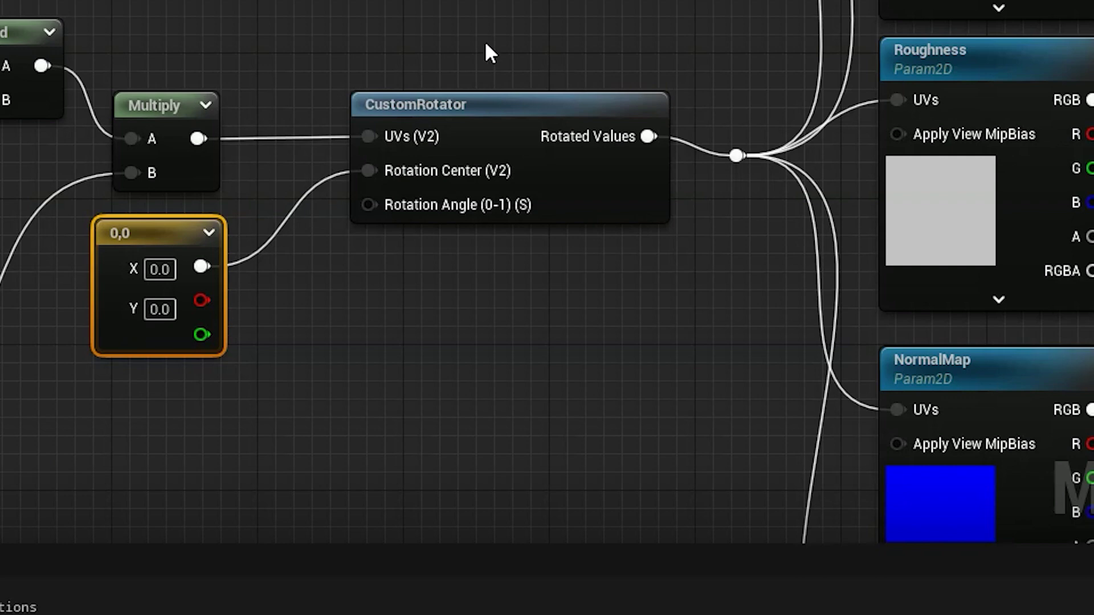
Step: Set the constant vector's X and Y values to 0.5
{"action": "left_click", "coordinate": [159, 270]}
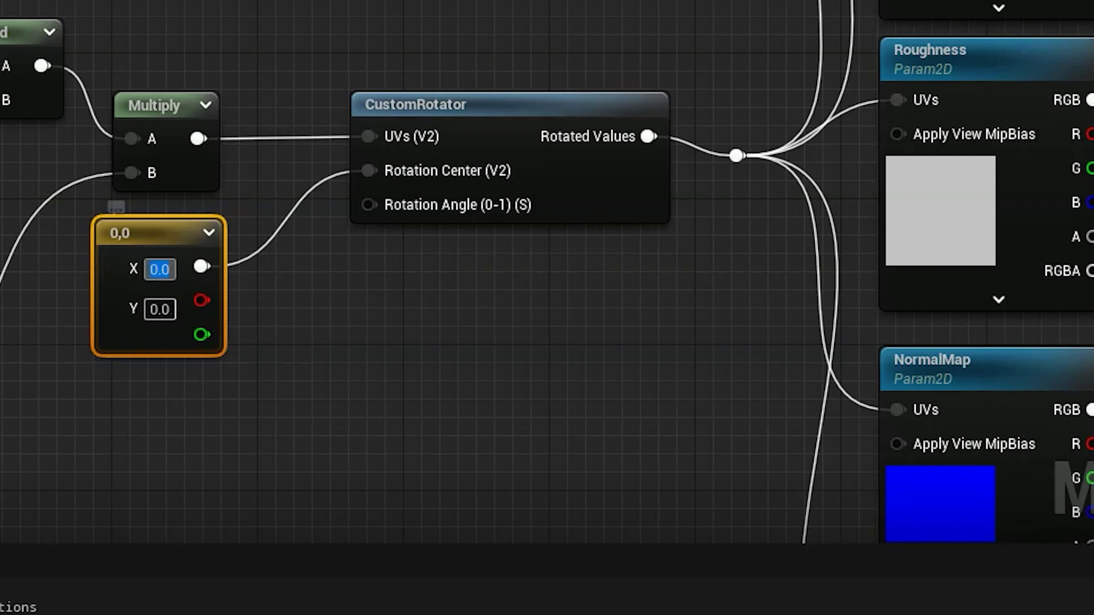
{"action": "type", "text": ".5"}
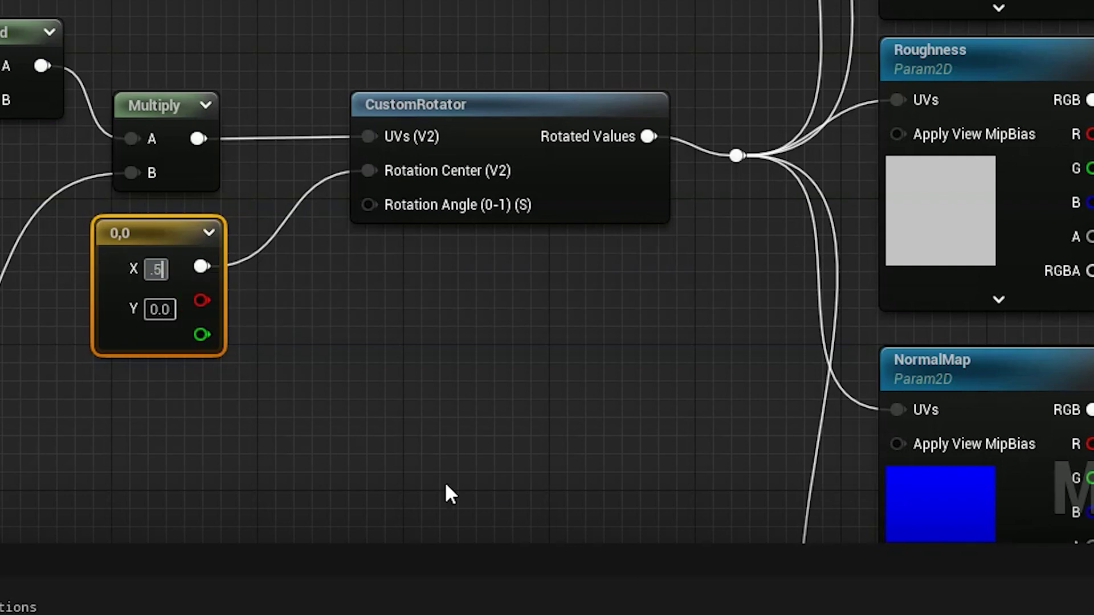
{"action": "left_click", "coordinate": [161, 309]}
{"action": "type", "text": ".5"}
{"action": "key", "text": "Return"}
{"action": "left_click", "coordinate": [225, 426]}
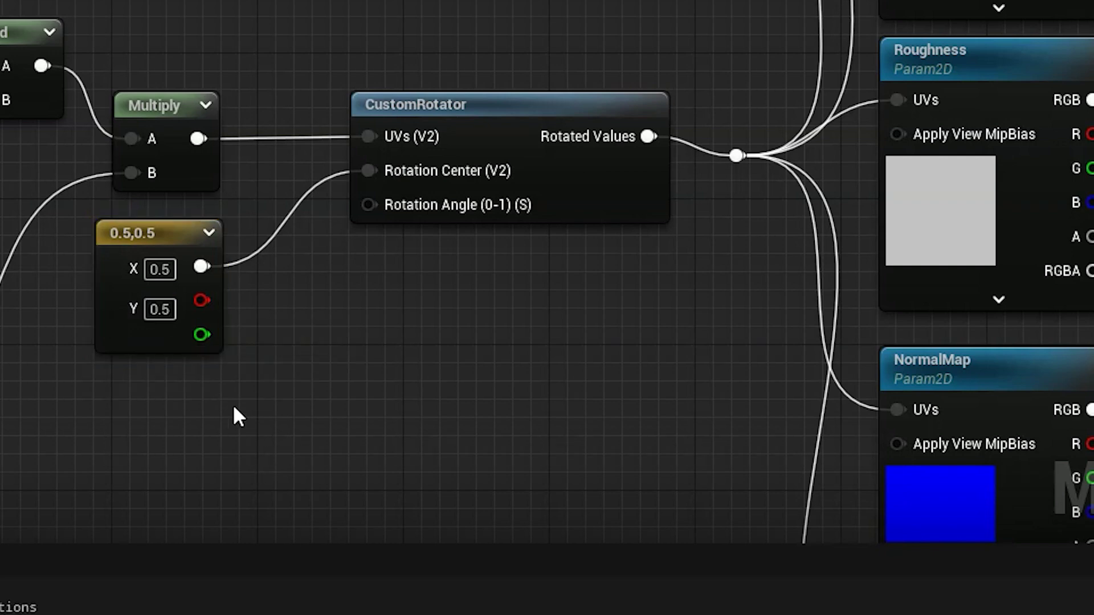
{"action": "left_click", "coordinate": [151, 230]}
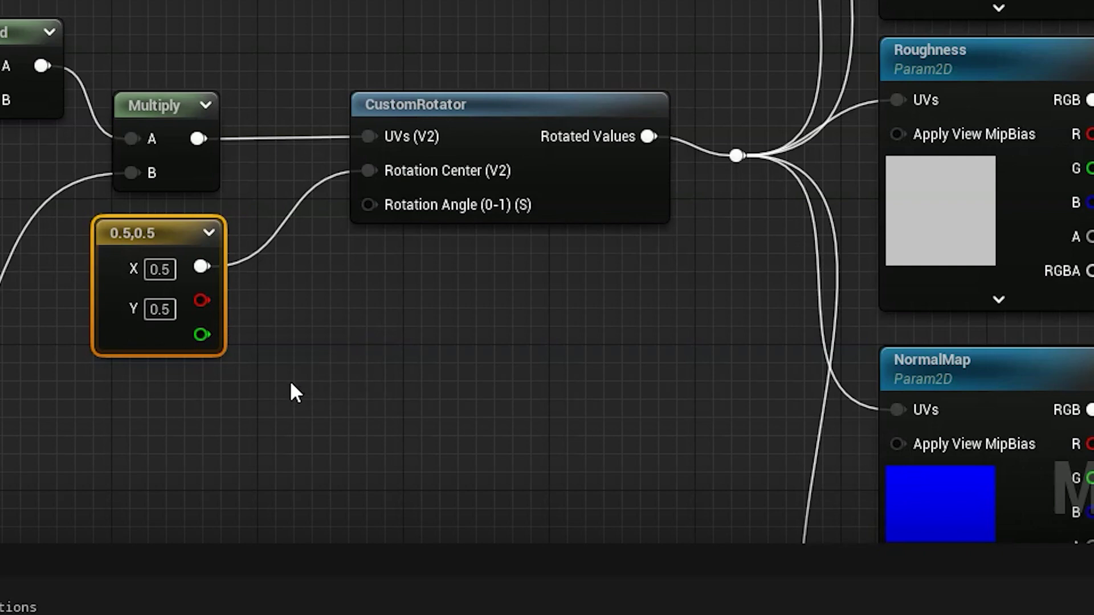
Step: Add a scalar parameter named Rotation below the constant vector and connect it to CustomRotator's Rotation Angle (0-1) input
{"action": "mouse_move", "coordinate": [376, 208]}
{"action": "left_click", "coordinate": [166, 431]}
{"action": "type", "text": "ssssss"}
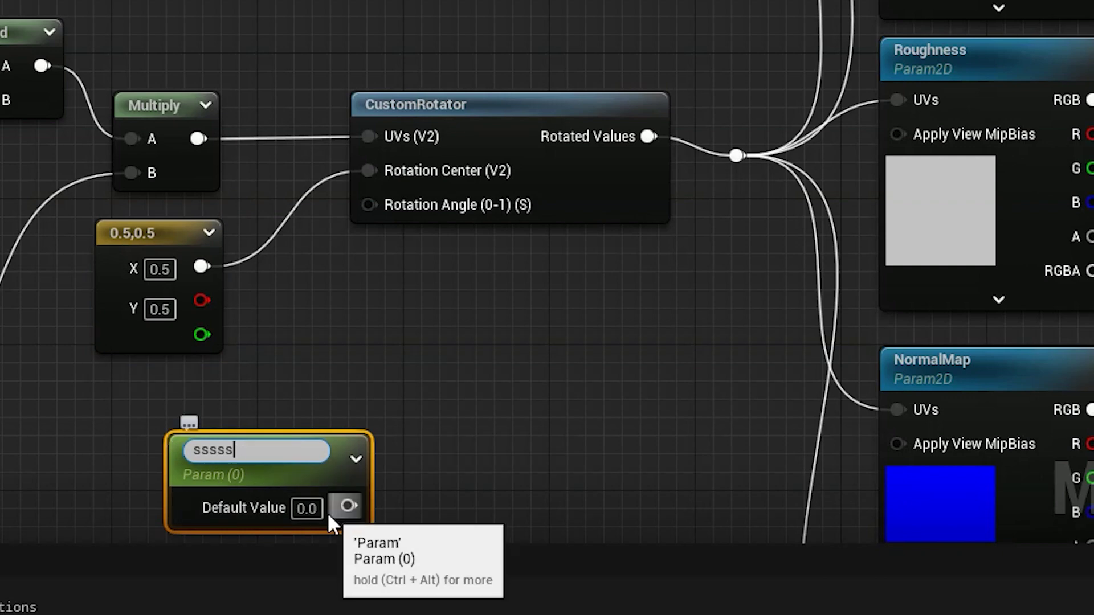
{"action": "key", "text": "BackSpace"}
{"action": "key", "text": "BackSpace"}
{"action": "key", "text": "BackSpace"}
{"action": "key", "text": "BackSpace"}
{"action": "key", "text": "BackSpace"}
{"action": "key", "text": "BackSpace"}
{"action": "type", "text": "Rotation"}
{"action": "left_click", "coordinate": [411, 447]}
{"action": "left_click_drag", "start_coordinate": [269, 447], "coordinate": [177, 397]}
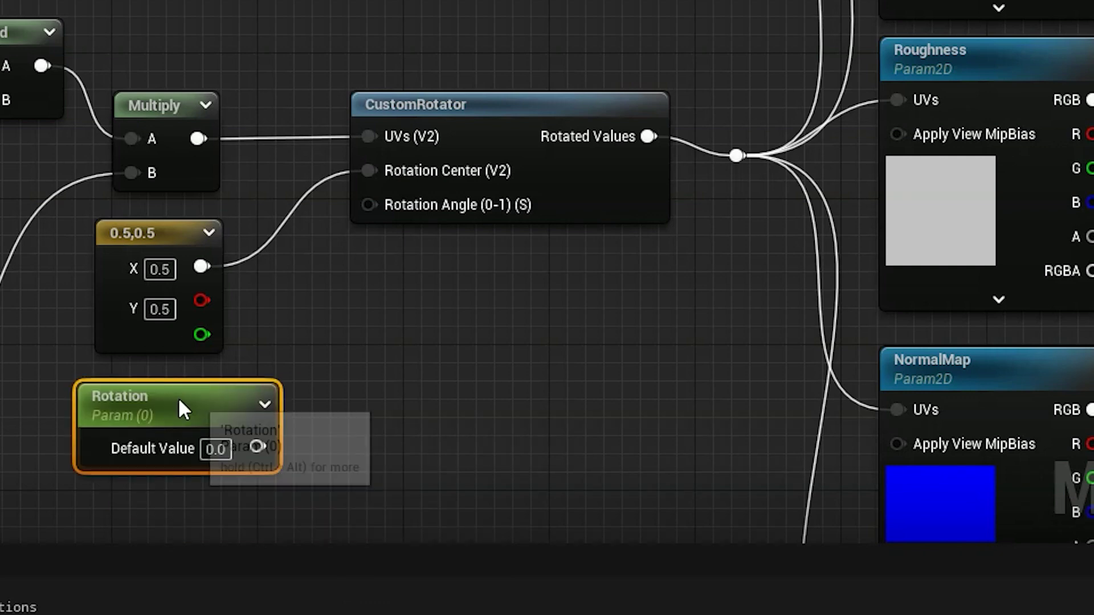
{"action": "left_click_drag", "start_coordinate": [258, 447], "coordinate": [369, 207]}
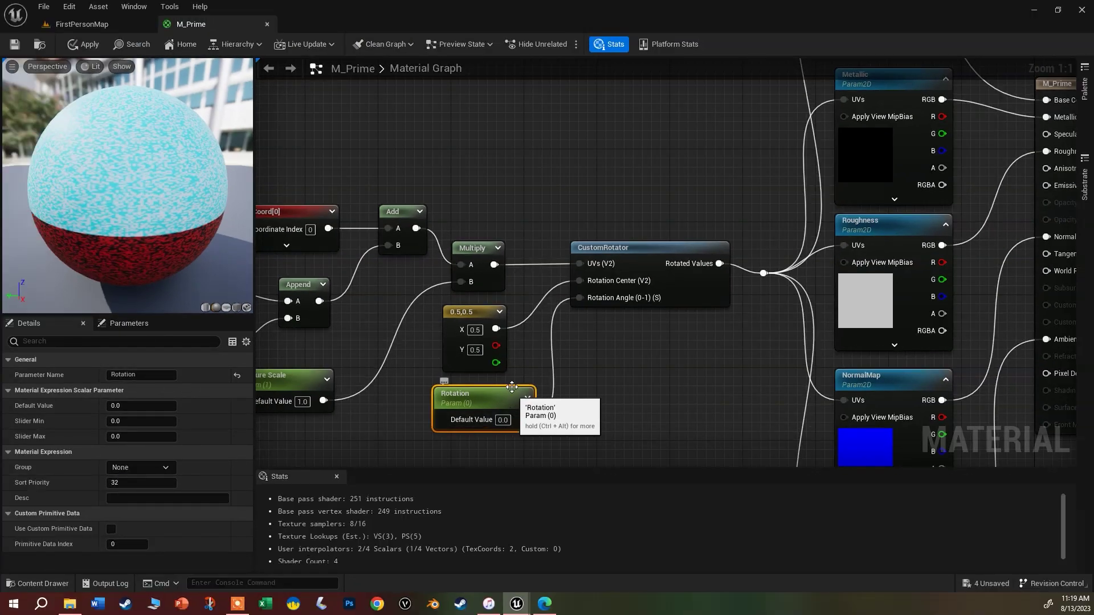
Step: Save M_Prime with its changes applied, return to FirstPersonMap, and open the Test material instance
{"action": "scroll", "coordinate": [624, 363], "scroll_direction": "down", "scroll_amount": 3}
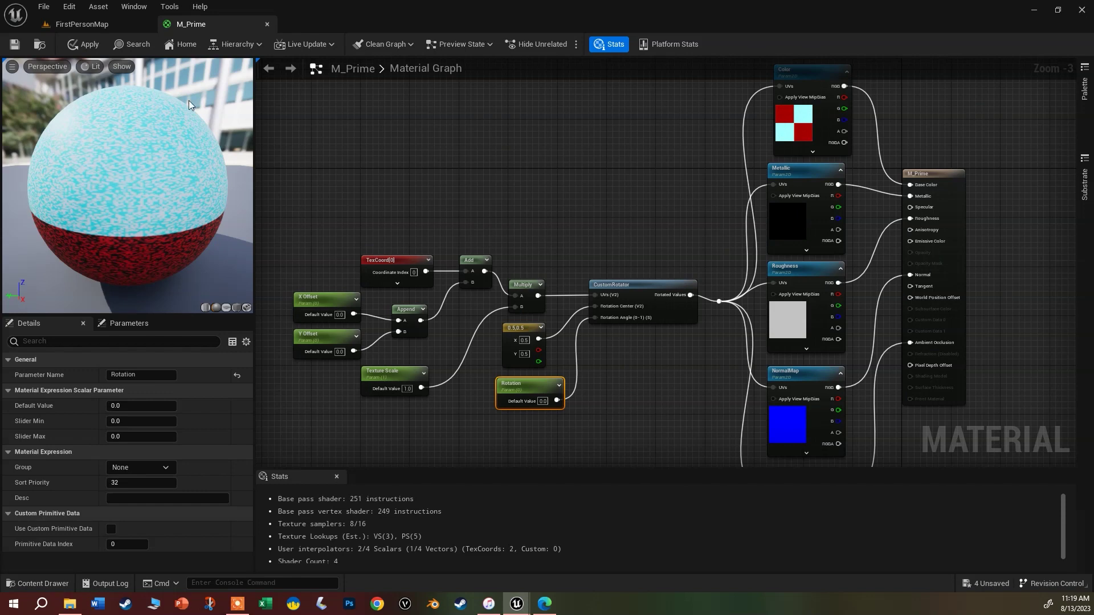
{"action": "left_click", "coordinate": [14, 44]}
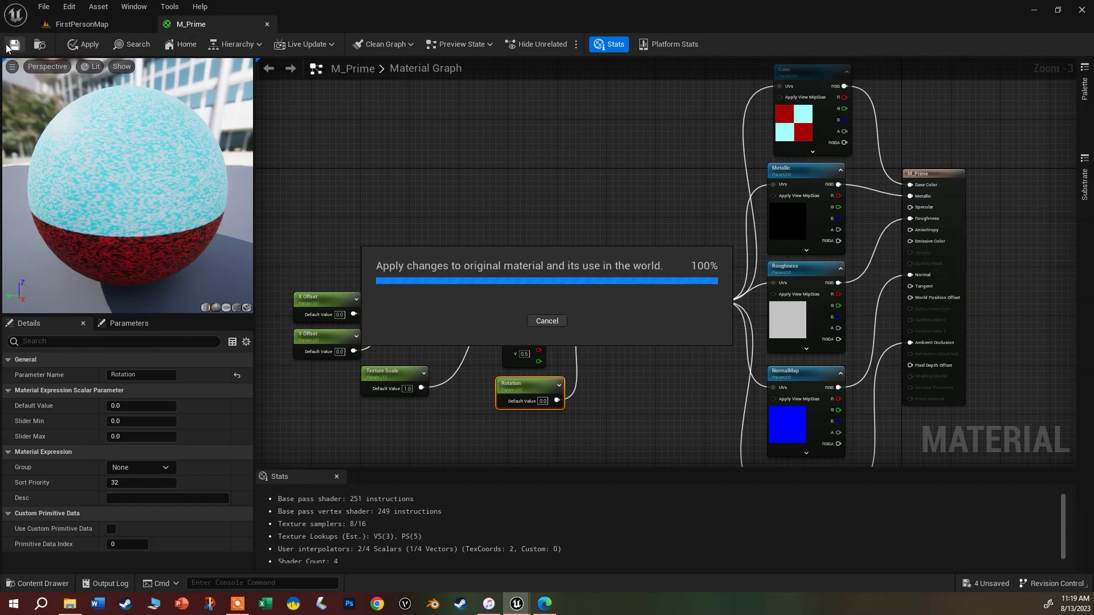
{"action": "left_click", "coordinate": [98, 24]}
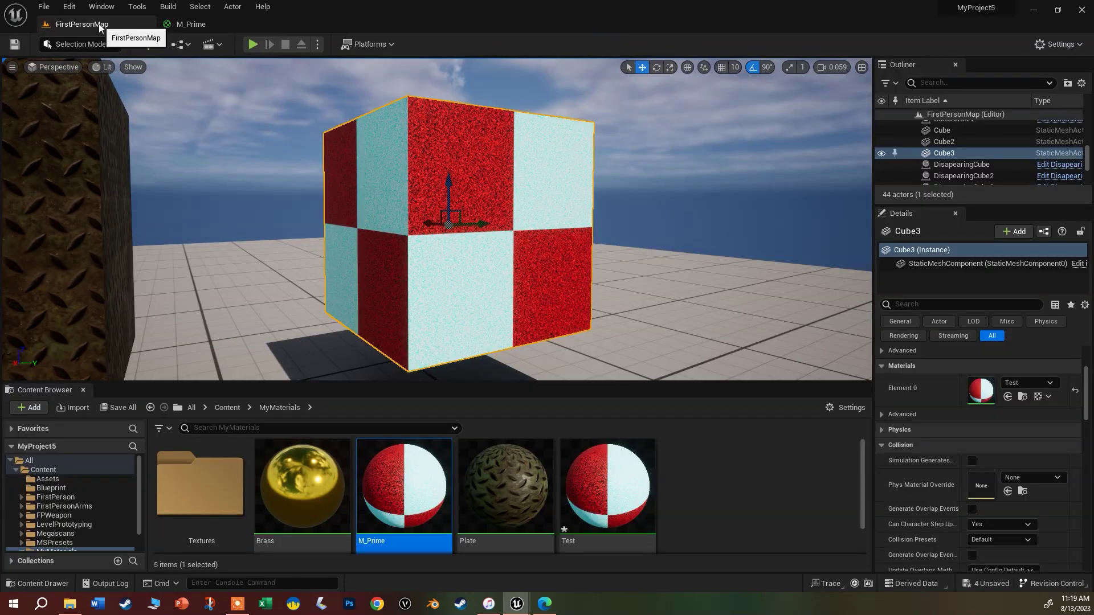
{"action": "double_click", "coordinate": [607, 497]}
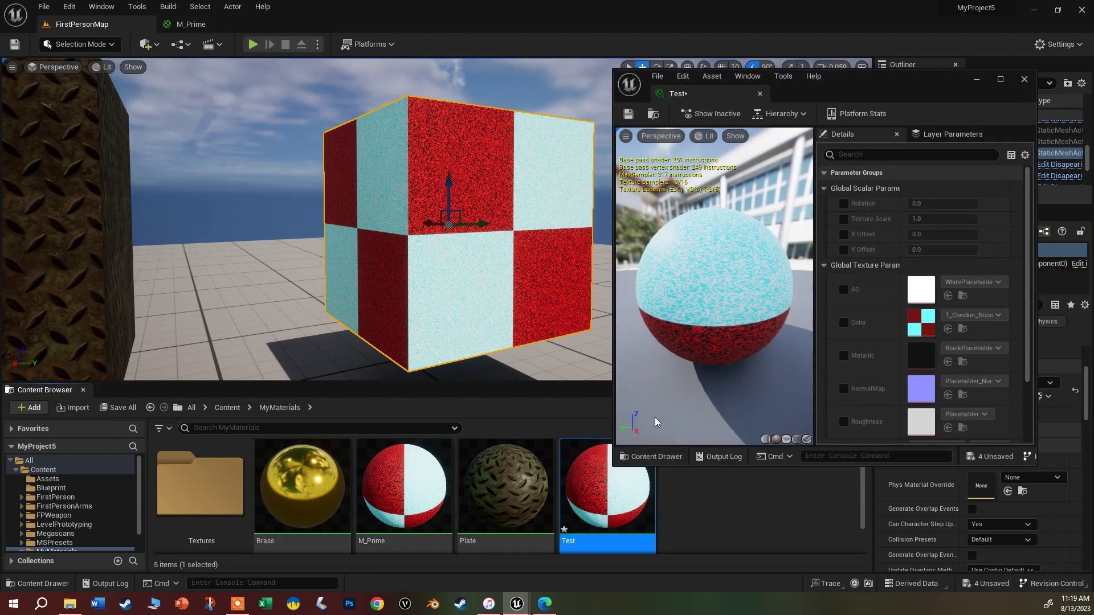
Step: In the Test instance, override Rotation with 1.930737, Texture Scale with 1.661477, X Offset with 0.104 and Y Offset with 0.144
{"action": "left_click_drag", "start_coordinate": [943, 203], "coordinate": [972, 185]}
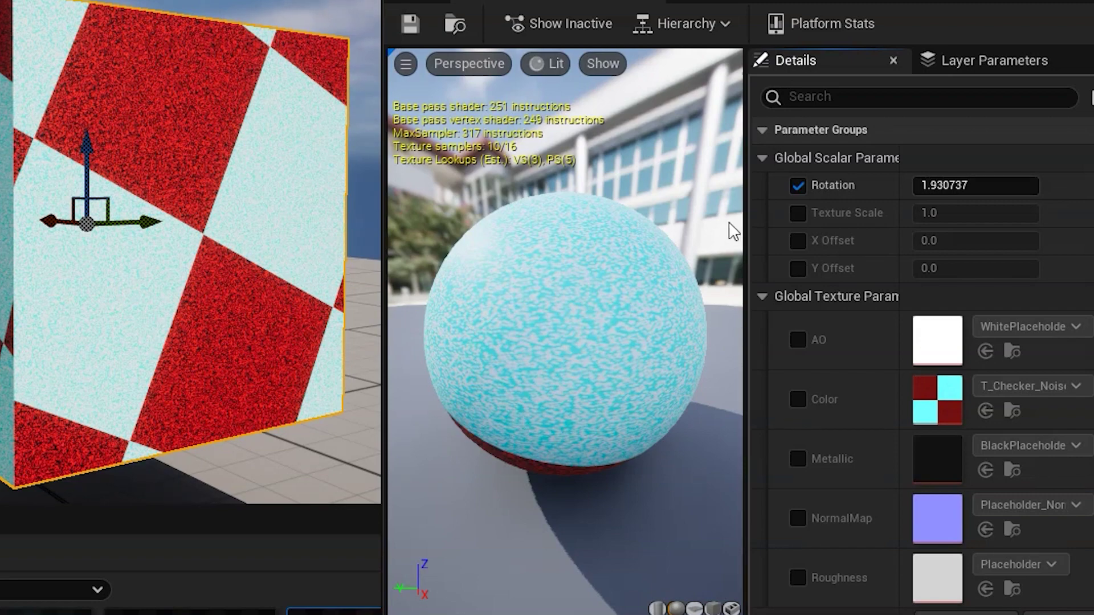
{"action": "left_click_drag", "start_coordinate": [939, 213], "coordinate": [1003, 213]}
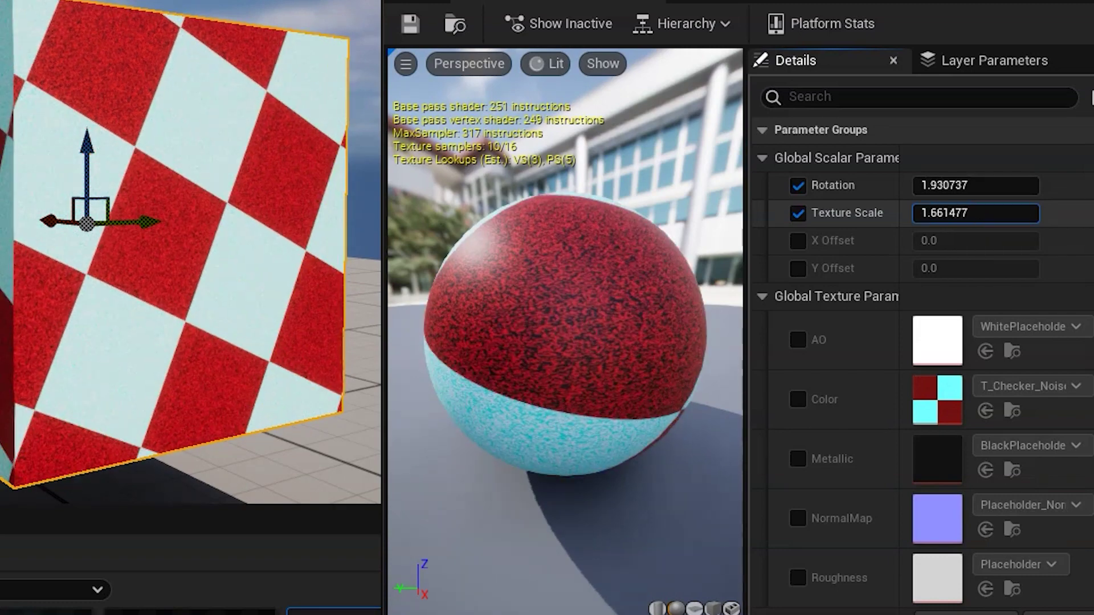
{"action": "left_click", "coordinate": [797, 241]}
{"action": "left_click_drag", "start_coordinate": [940, 240], "coordinate": [941, 268]}
{"action": "left_click", "coordinate": [798, 269]}
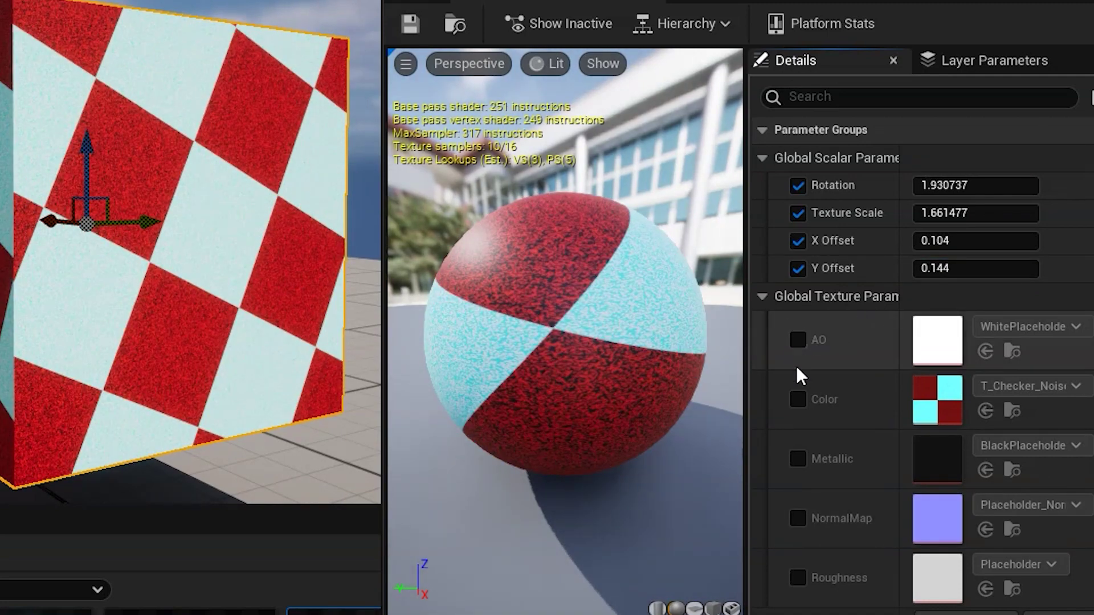